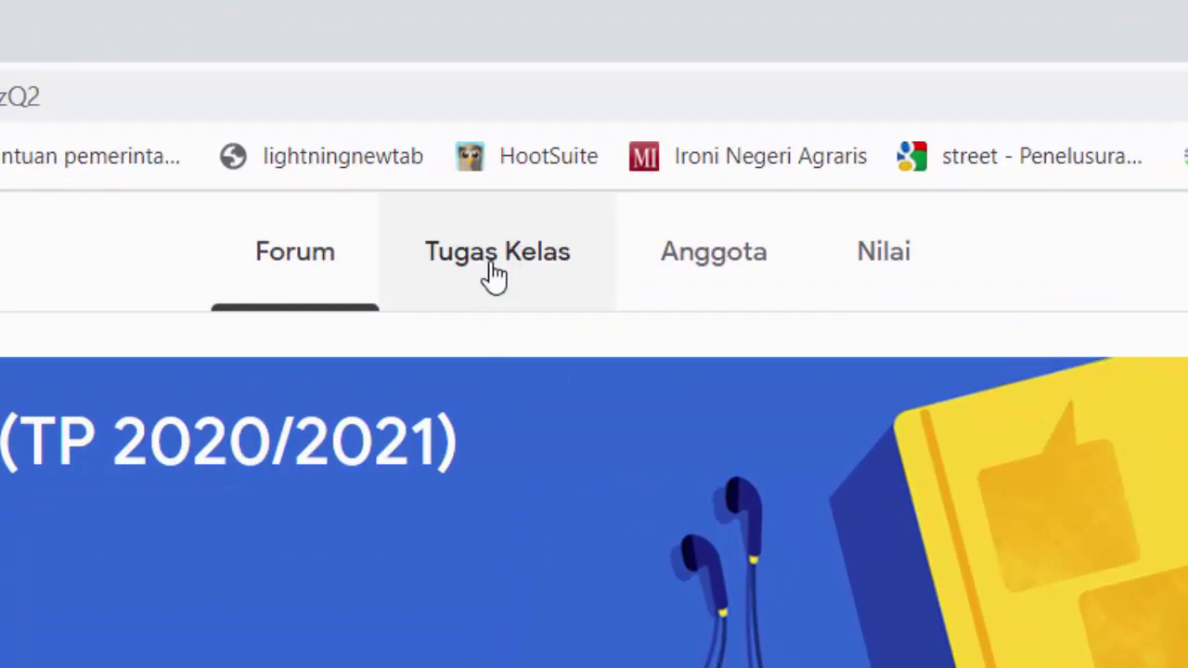
# Start a new question (Pertanyaan) in the class's Tugas Kelas section
pyautogui.click(495, 272)
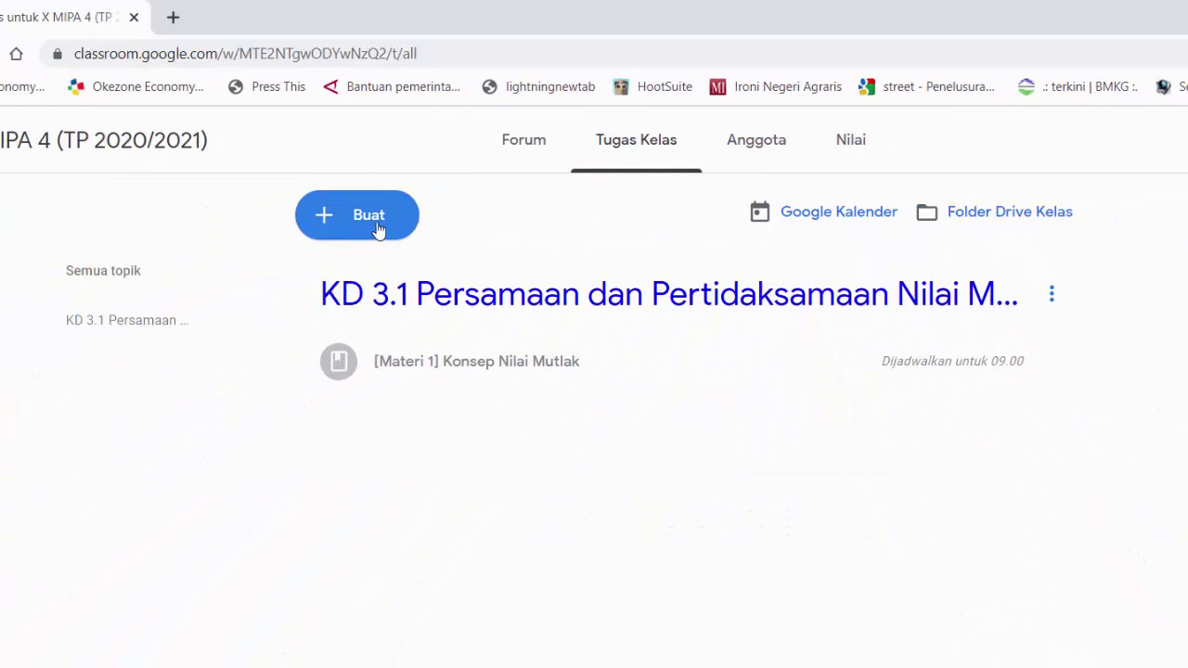
pyautogui.click(379, 219)
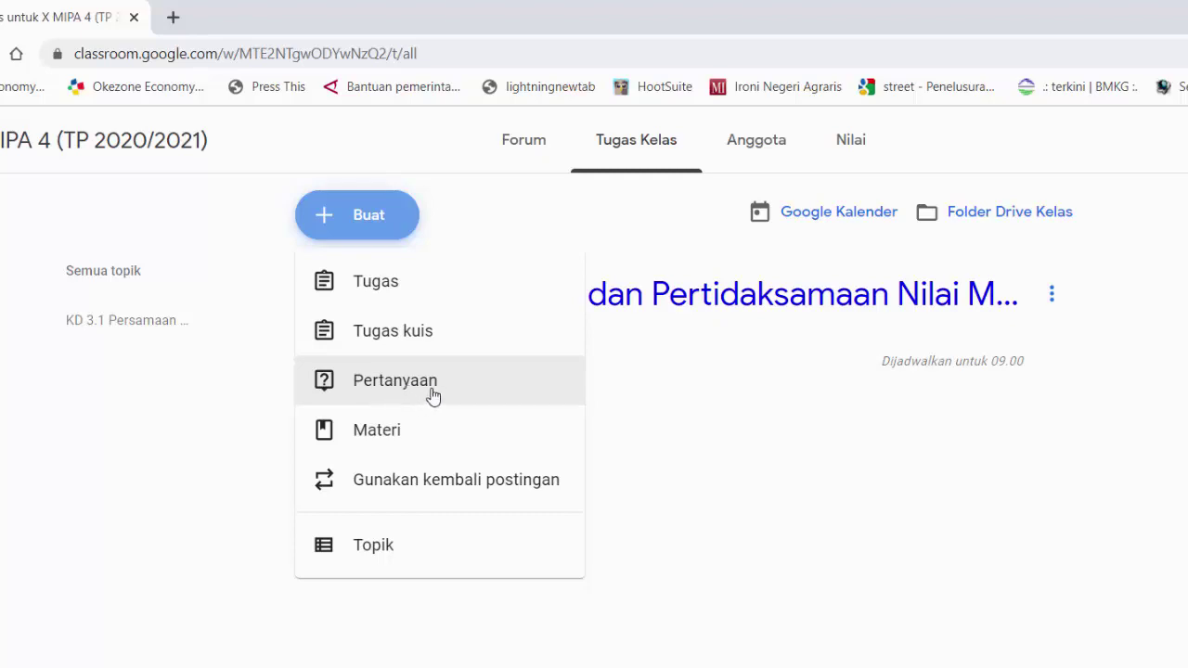
pyautogui.click(420, 340)
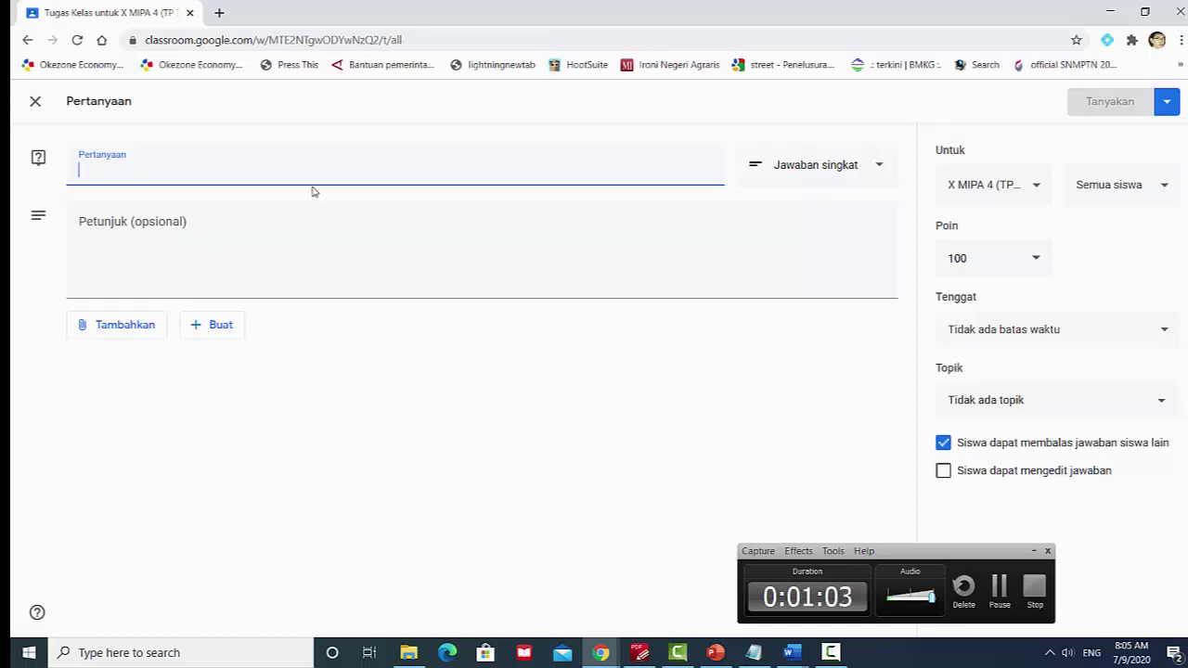
# Enter "Kehadiran Pertemuan 1 (Tgl. 9 Juli 2020)" as the question text
pyautogui.write('P')
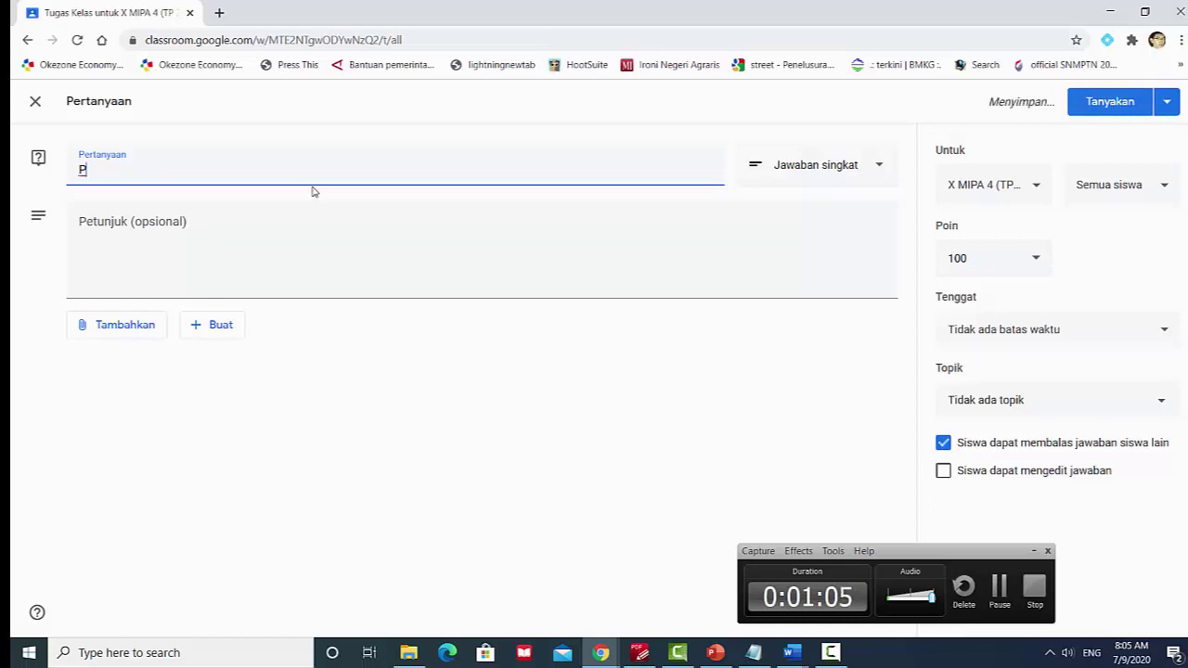
pyautogui.press('BackSpace')
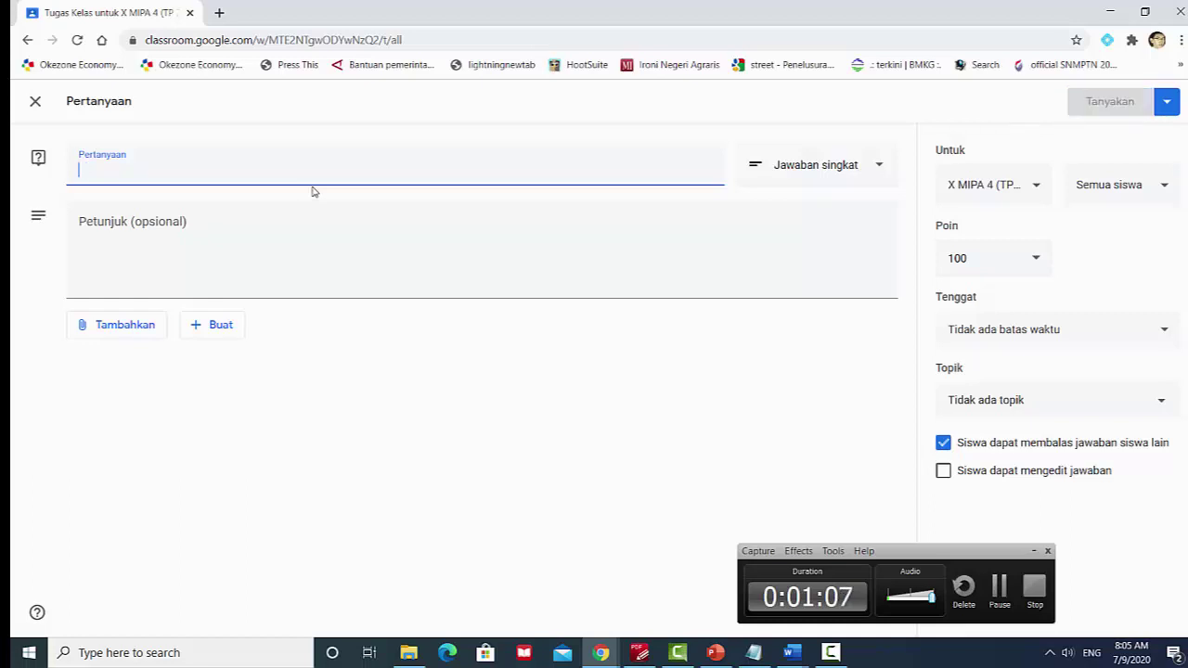
pyautogui.write('P')
pyautogui.press('BackSpace')
pyautogui.write('Ke')
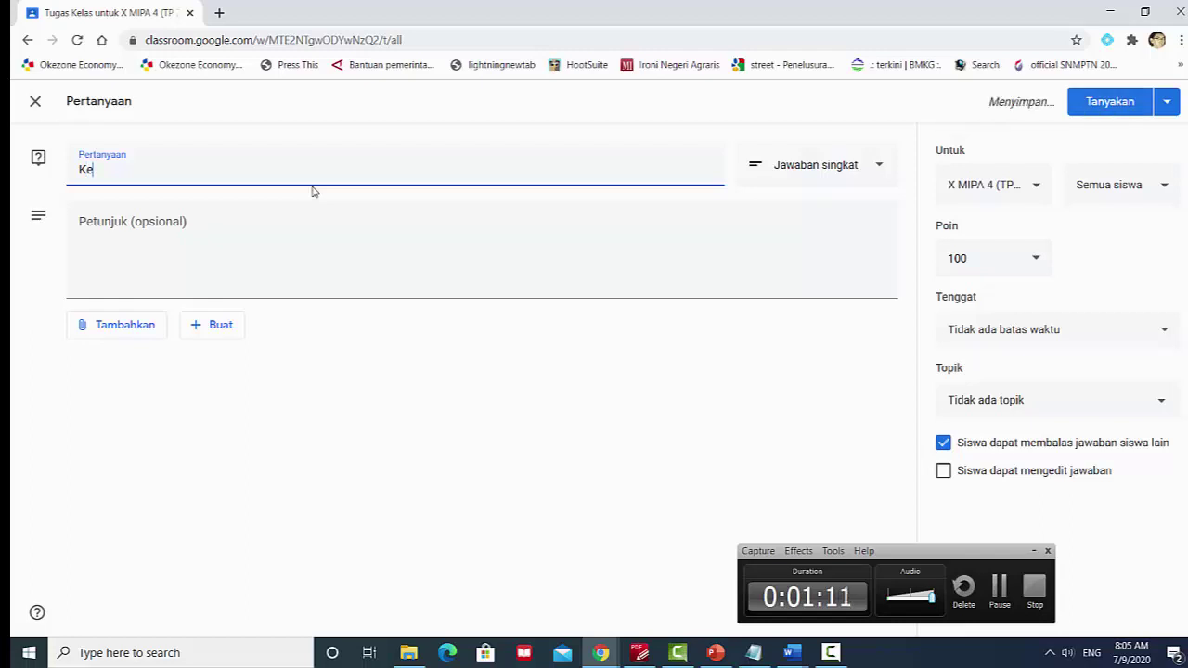
pyautogui.write('a')
pyautogui.press('BackSpace')
pyautogui.write('hadiran ')
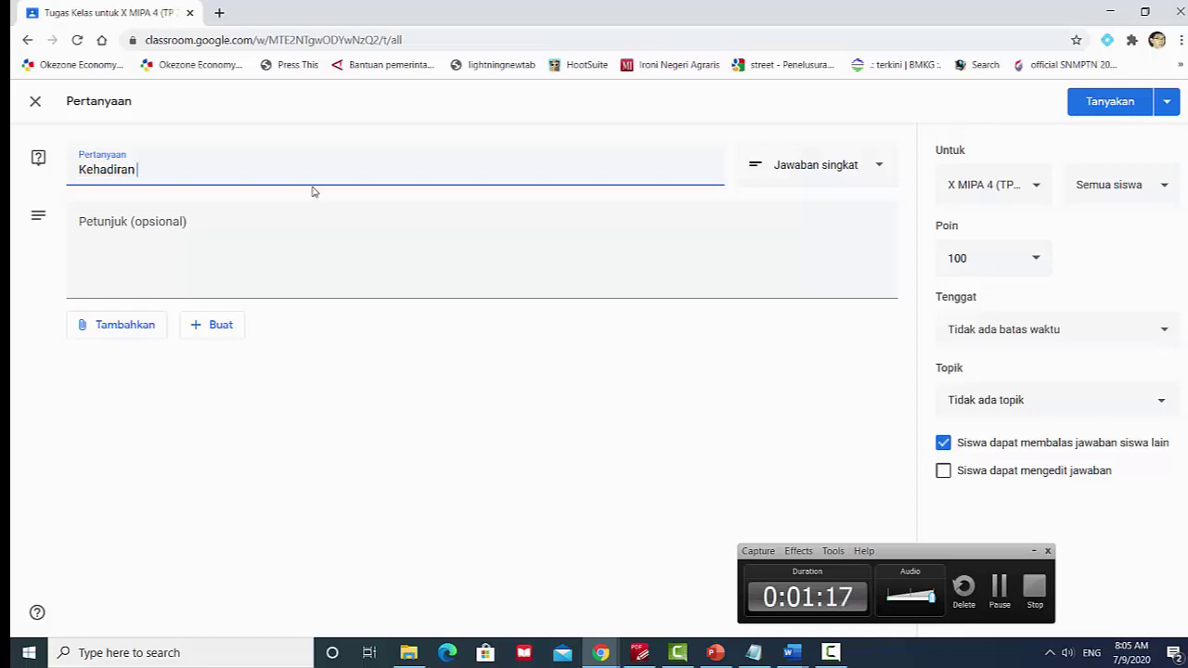
pyautogui.write('Pertemuan')
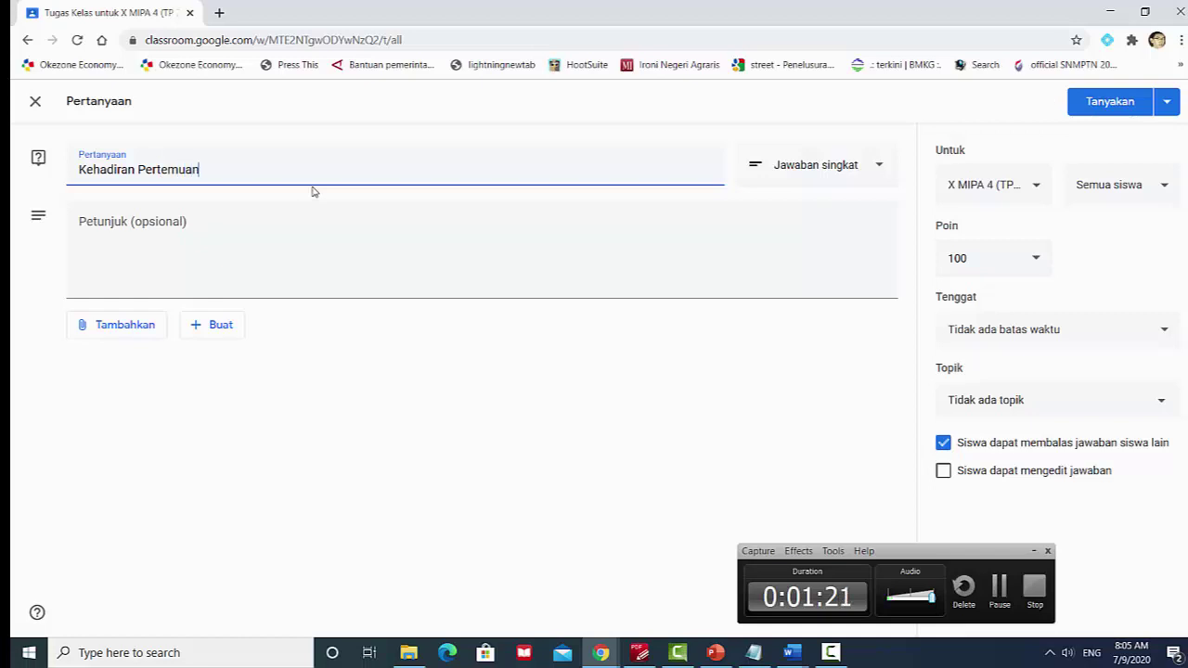
pyautogui.write(' 1 (T')
pyautogui.press('BackSpace')
pyautogui.write('Tg')
pyautogui.press('BackSpace')
pyautogui.write('9 Juli')
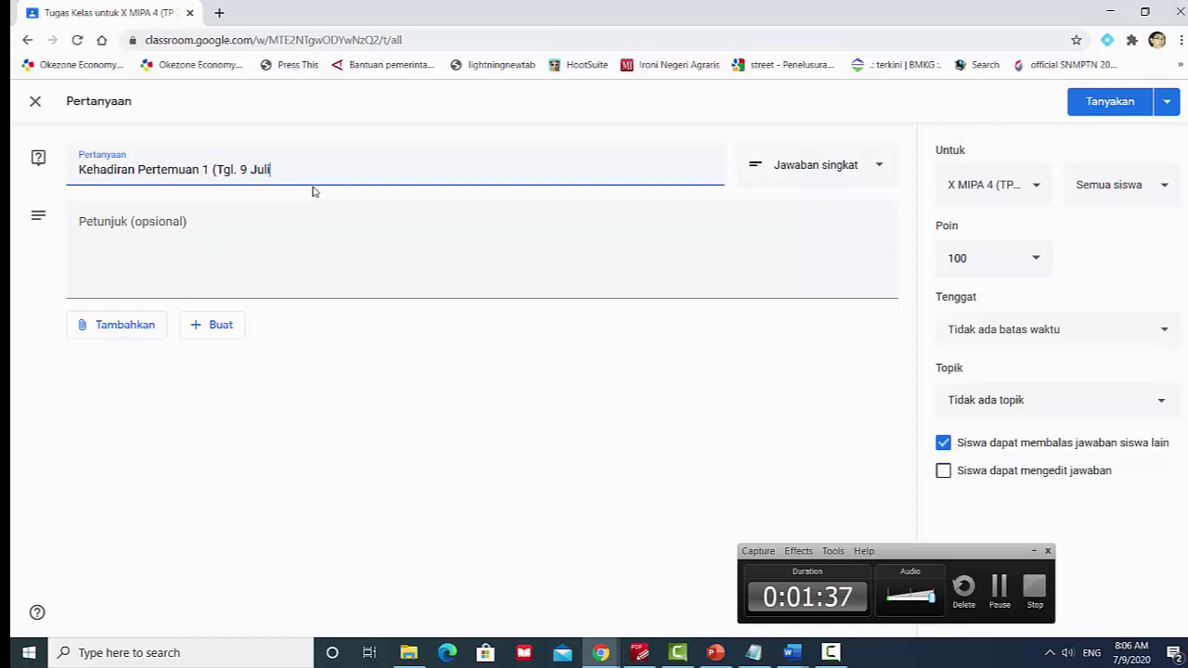
pyautogui.write(' 2020')
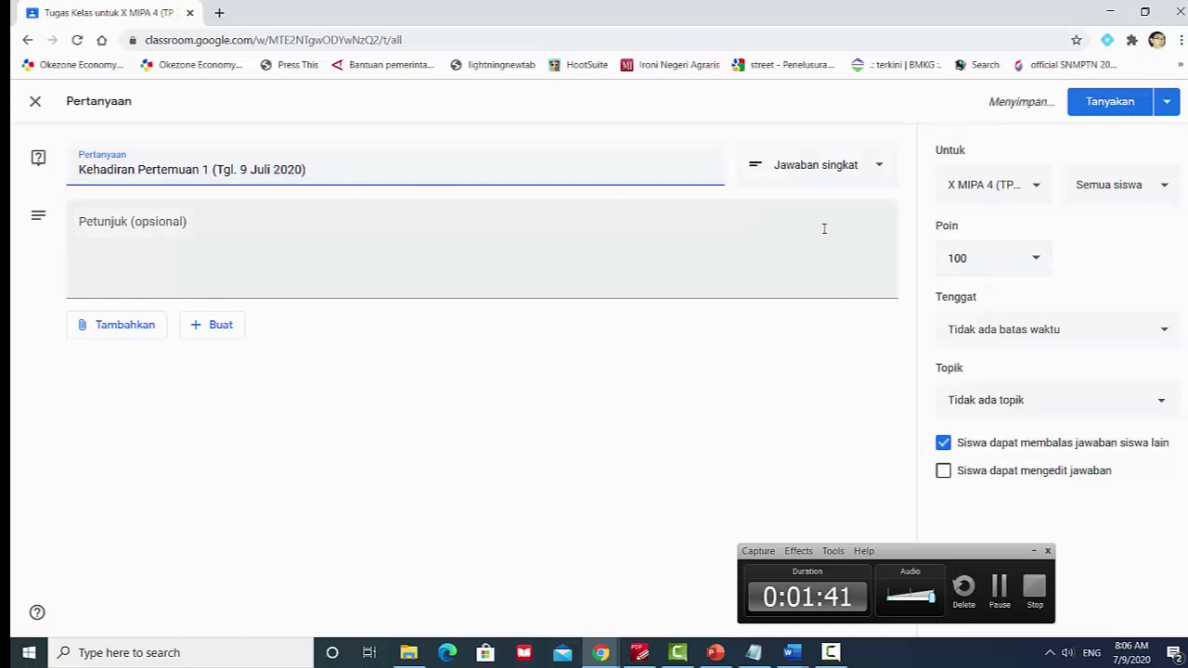
# Change the answer type to Pilihan ganda and enter the instructions "Silahkan Ananda klik Hadir!"
pyautogui.click(849, 168)
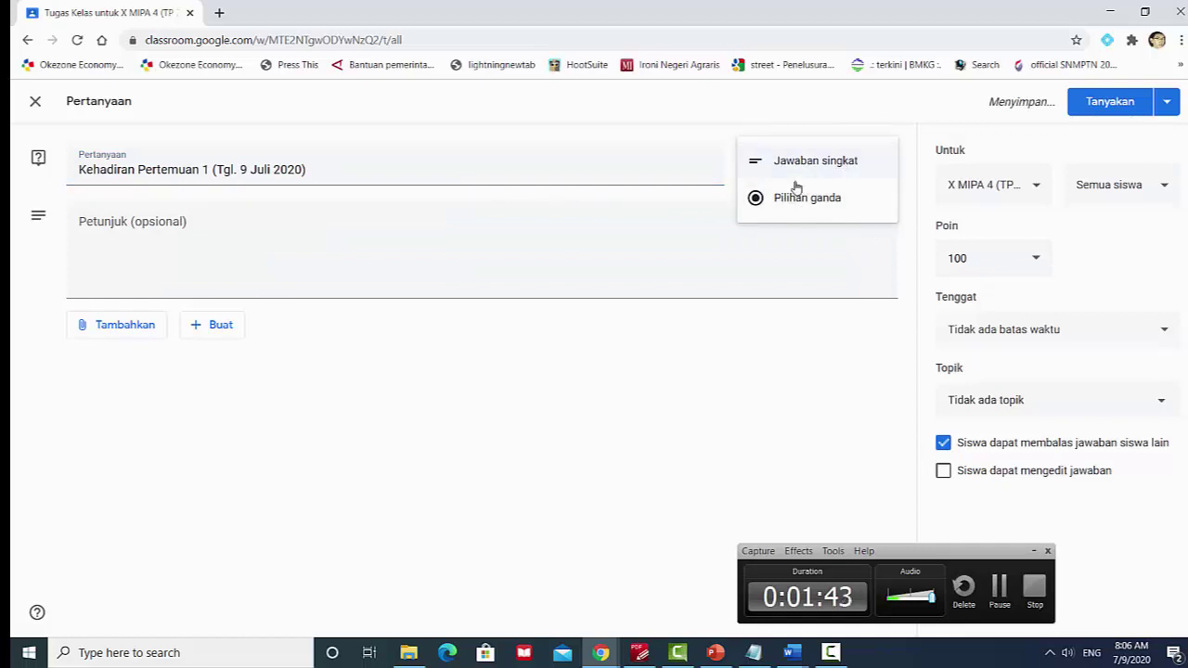
pyautogui.click(808, 200)
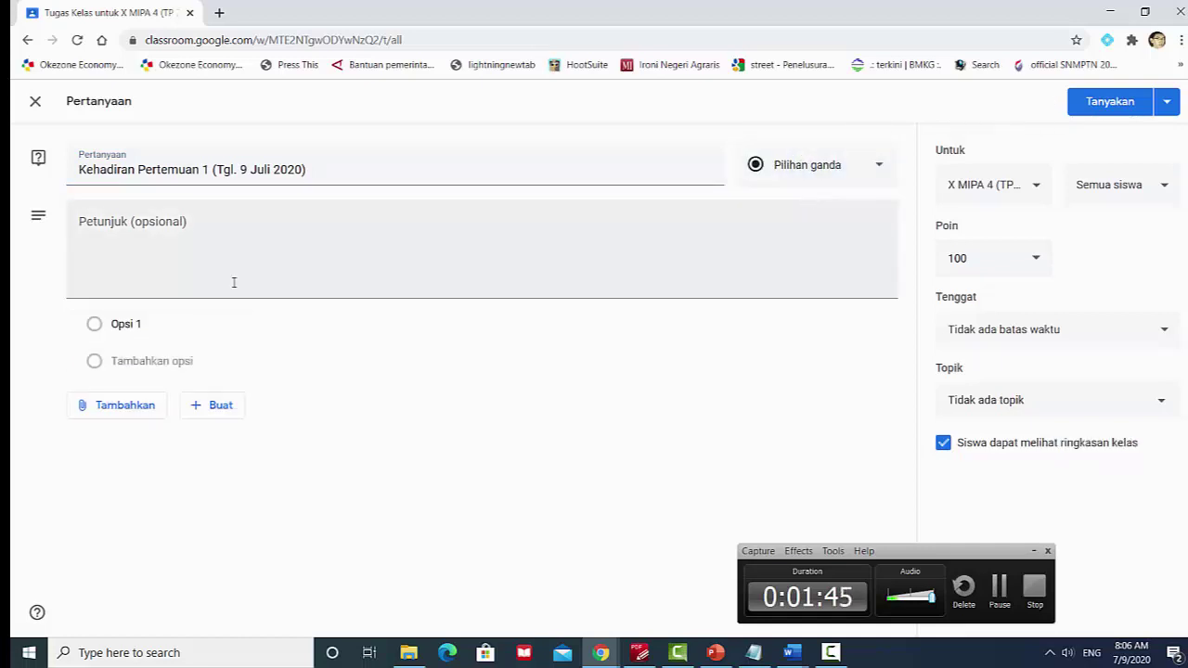
pyautogui.click(191, 234)
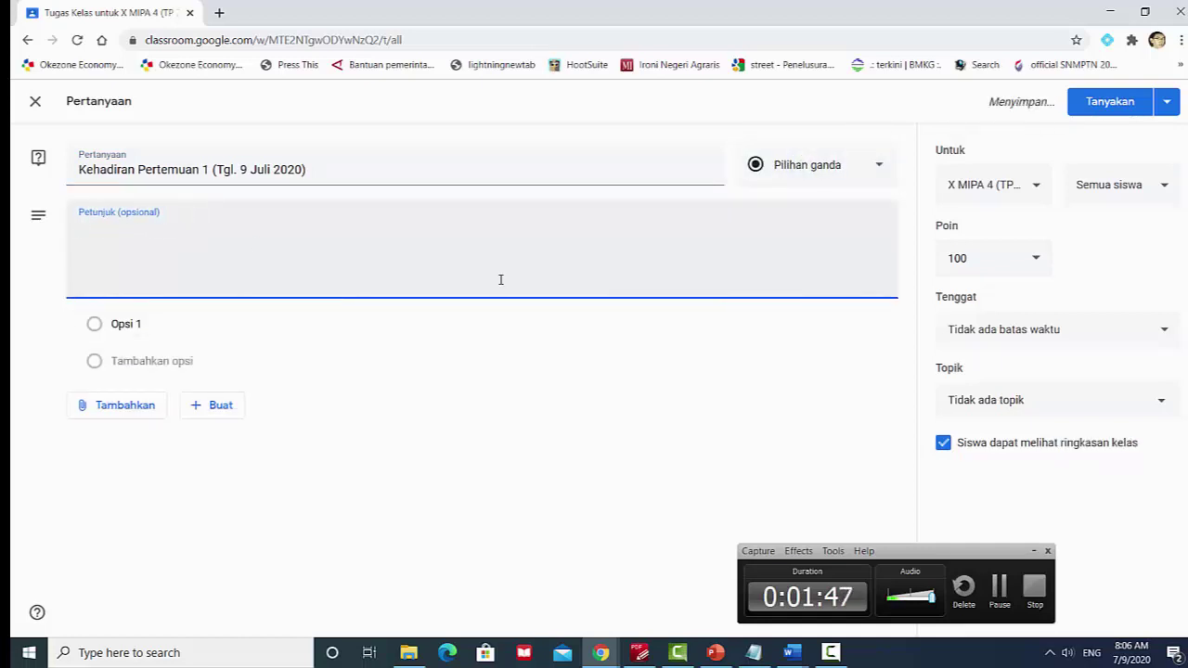
pyautogui.write('S')
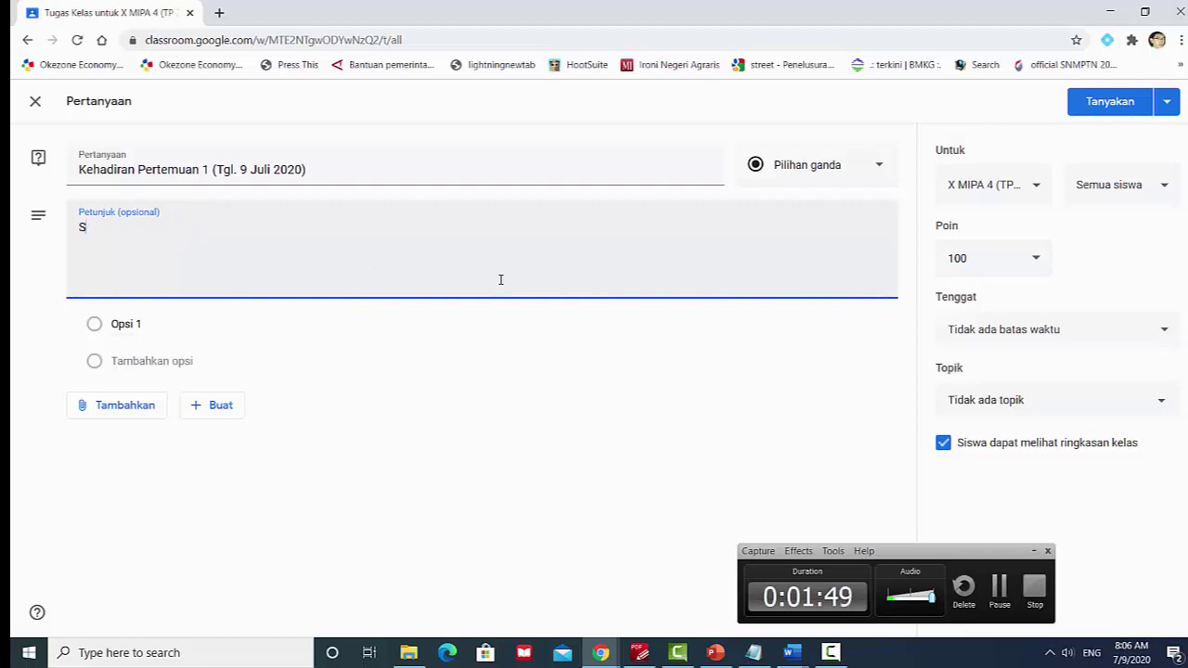
pyautogui.write('ilha')
pyautogui.write('a')
pyautogui.write('ahkan')
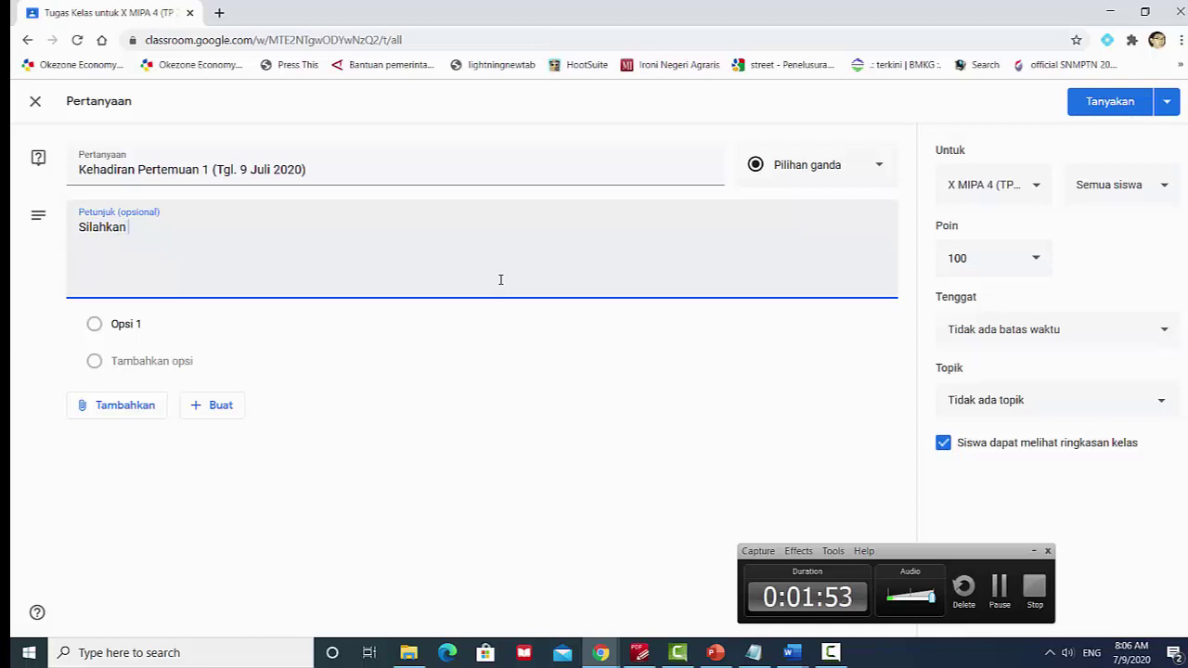
pyautogui.write(' Ananda klik')
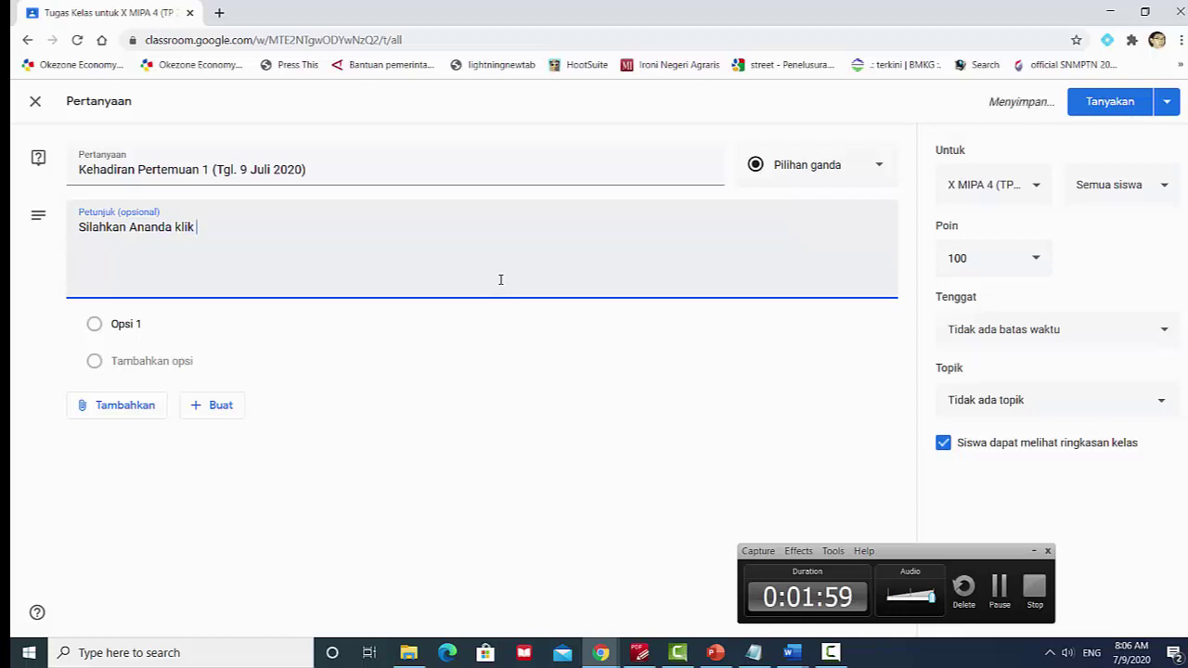
pyautogui.write(' Ha')
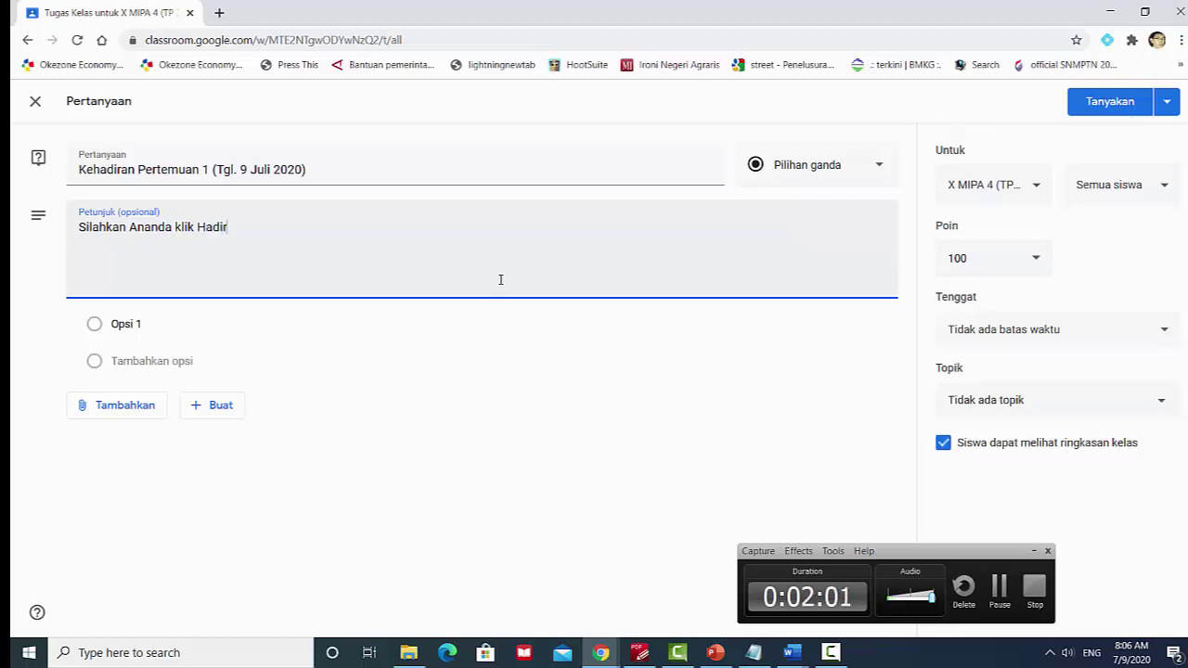
pyautogui.write('dir!')
# Rename the first answer option to "Hadir" and leave it as the only choice
pyautogui.click(140, 324)
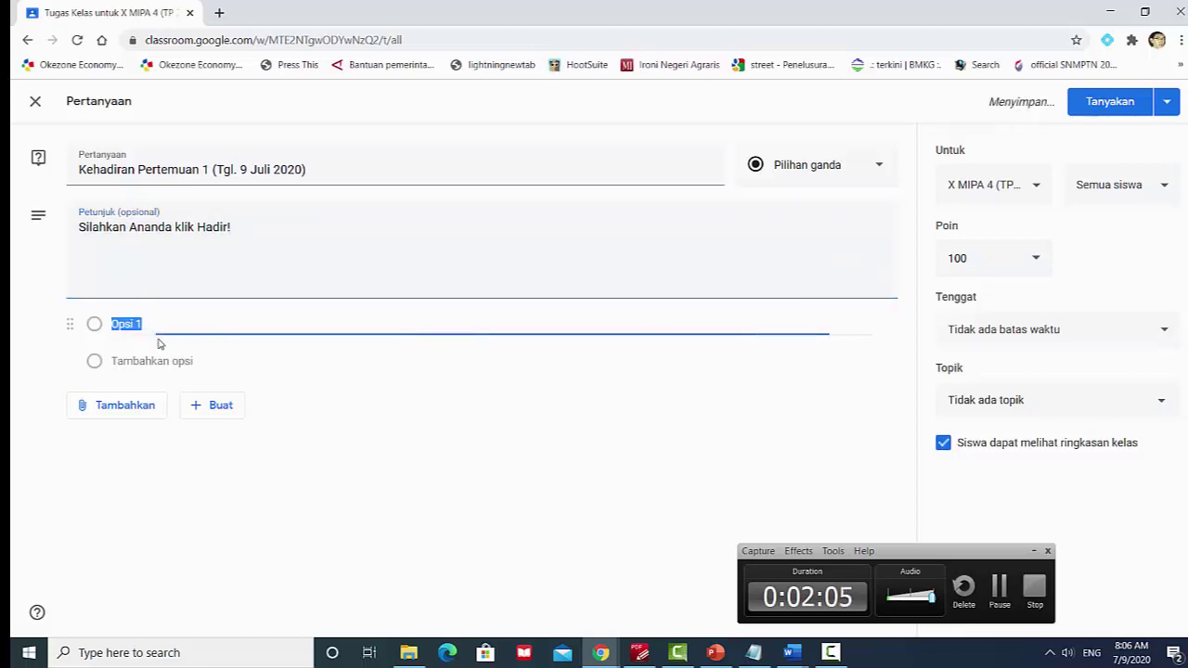
pyautogui.write('had')
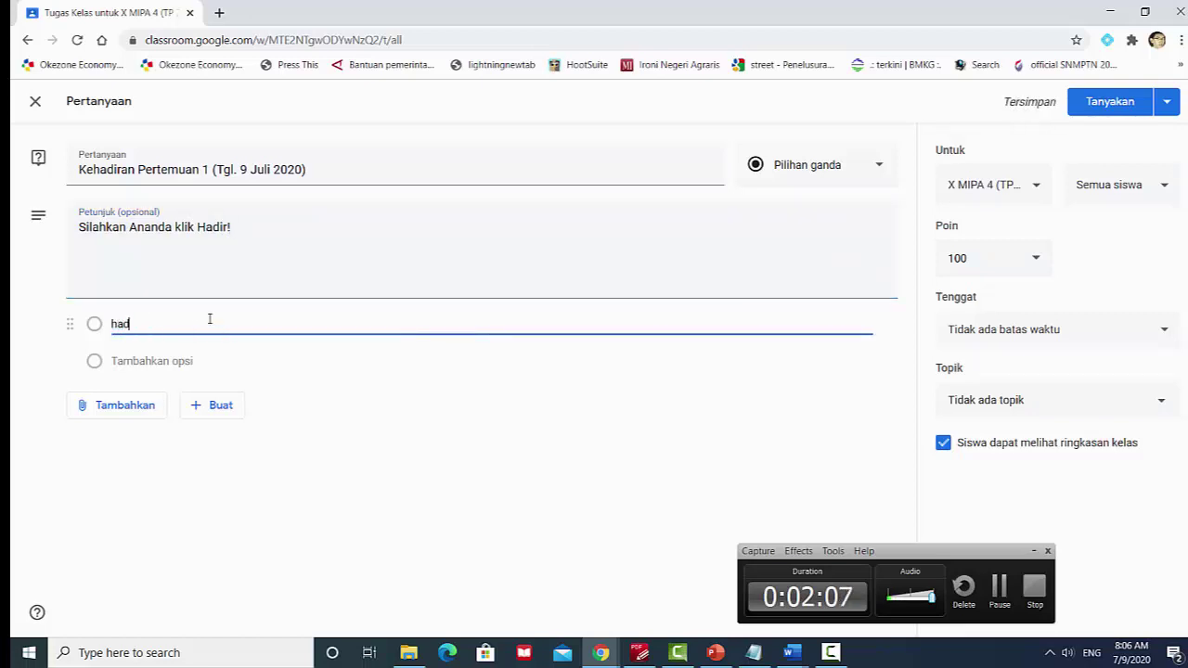
pyautogui.press('BackSpace')
pyautogui.press('BackSpace')
pyautogui.press('BackSpace')
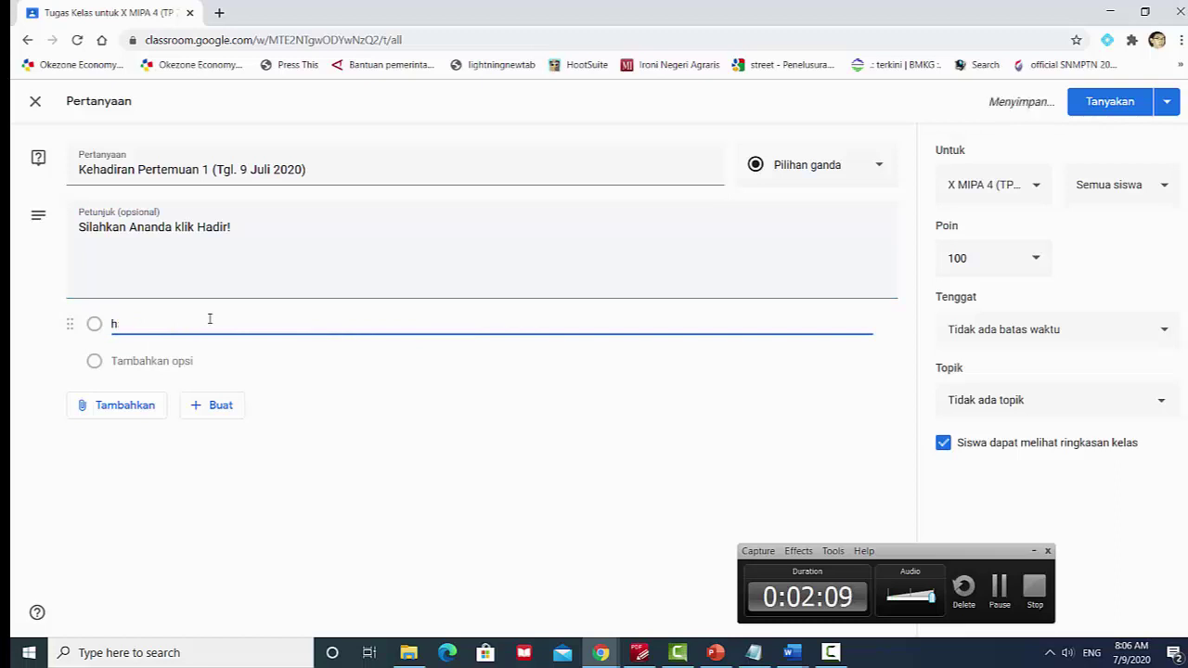
pyautogui.press('BackSpace')
pyautogui.write('Hadir')
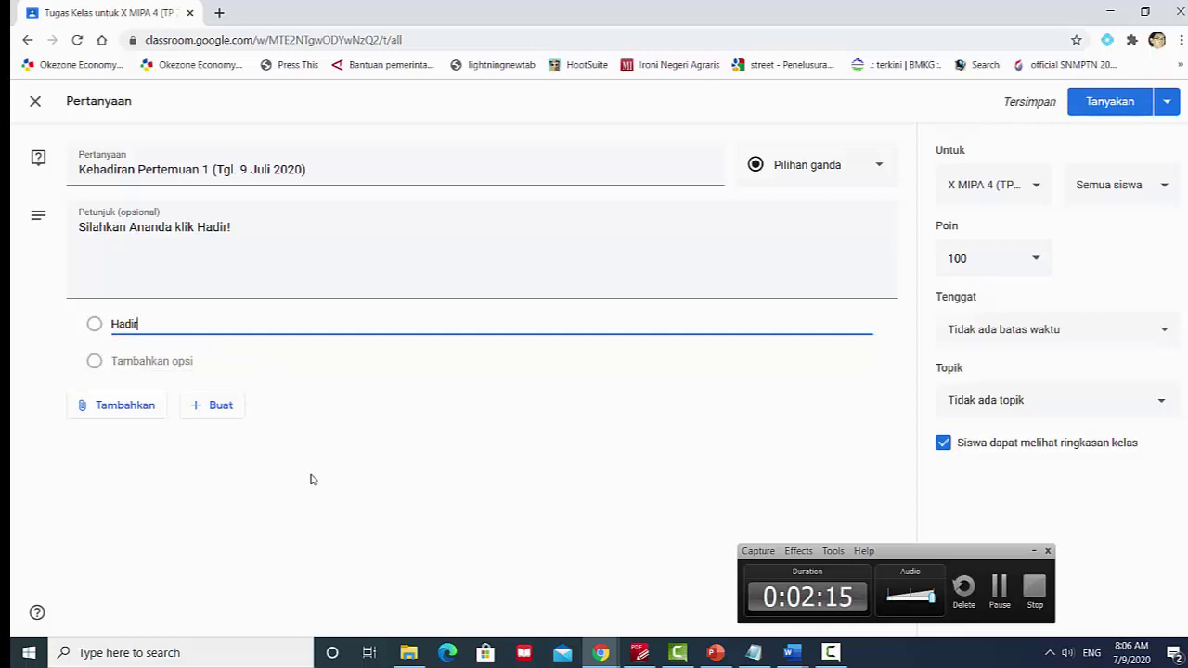
pyautogui.click(139, 390)
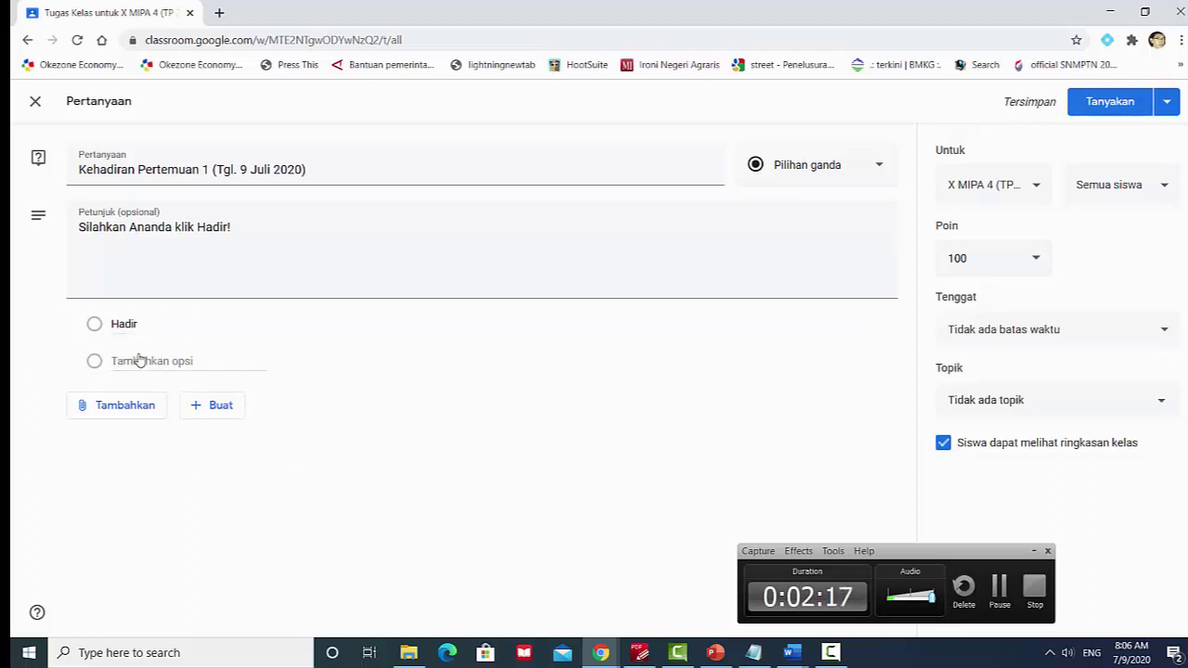
pyautogui.doubleClick(153, 325)
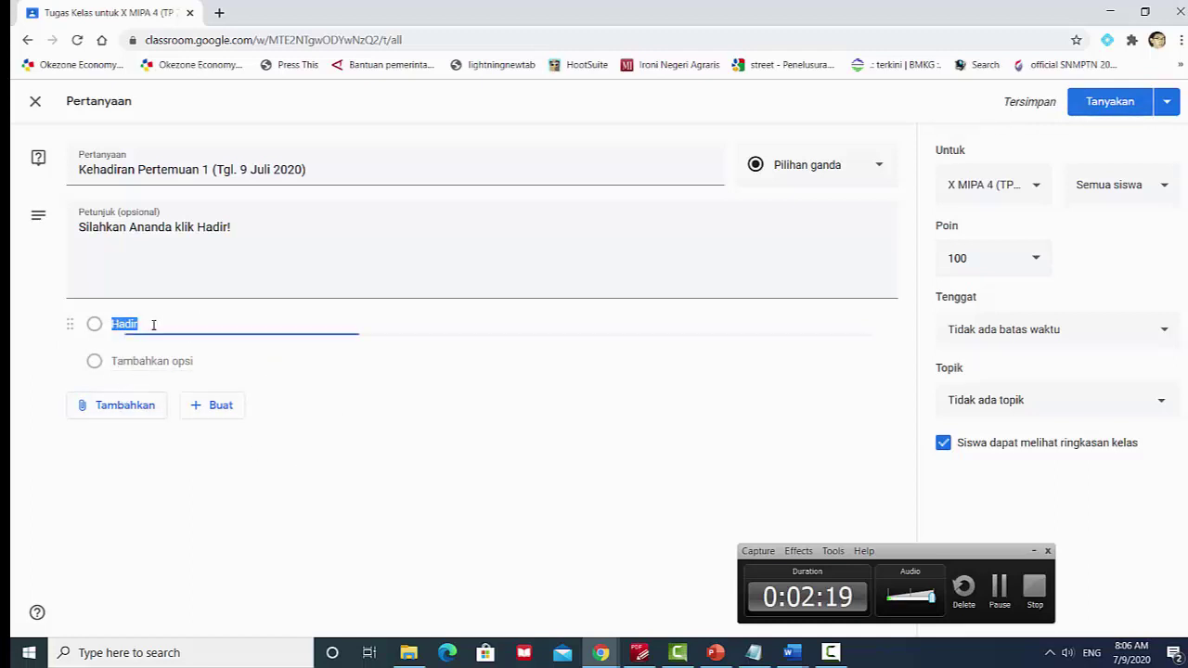
pyautogui.click(1084, 236)
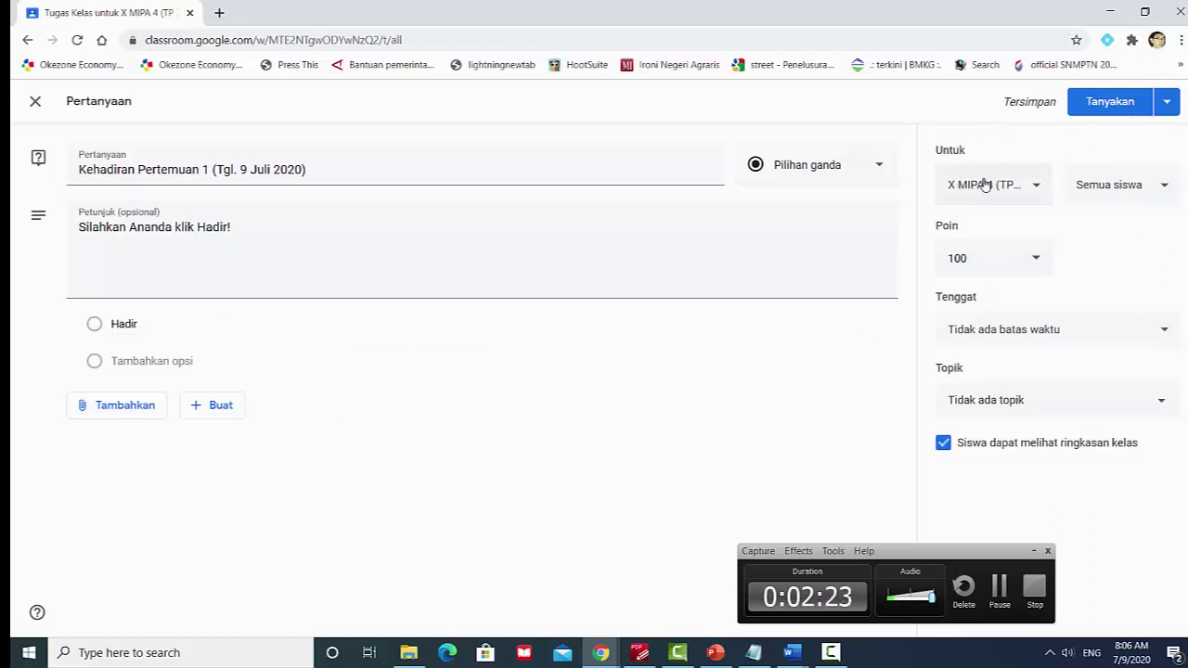
# Check the classes the question can be assigned to, keep X MIPA 4, and set the points to Tidak dinilai
pyautogui.click(1036, 185)
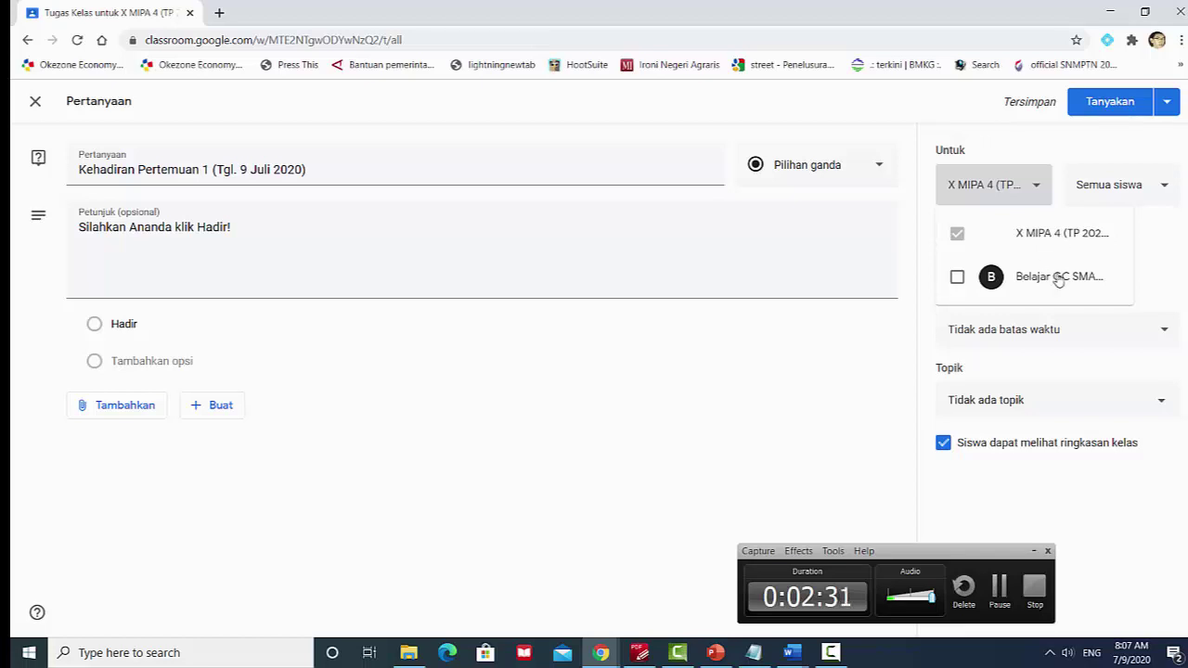
pyautogui.click(1103, 161)
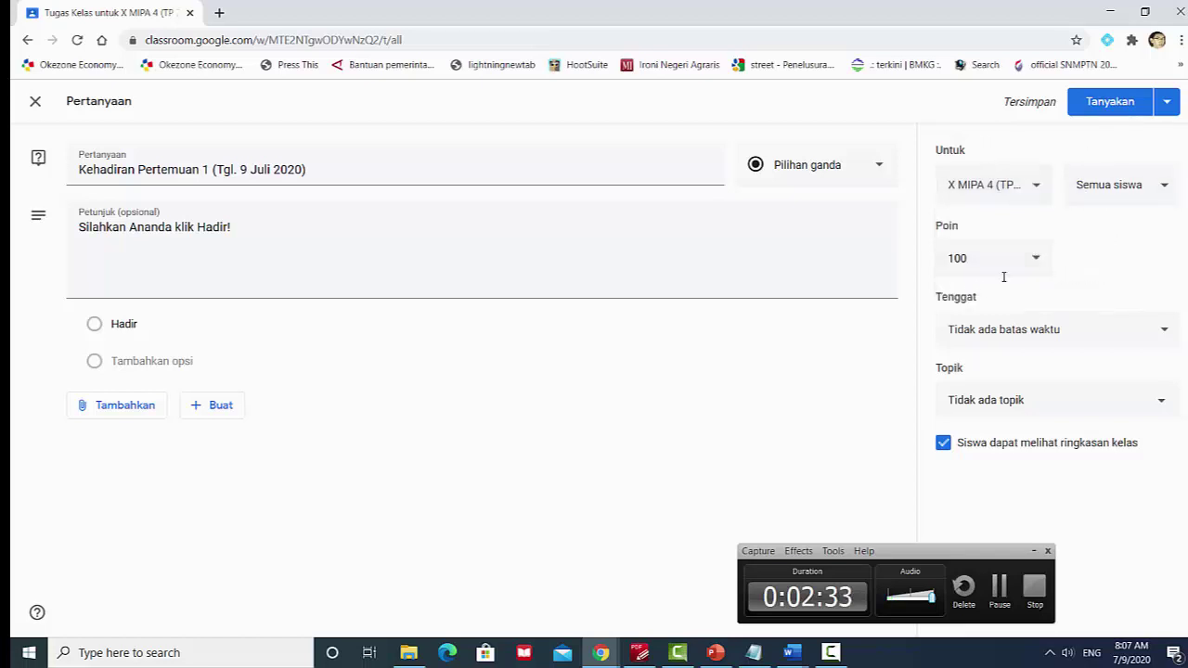
pyautogui.click(1036, 259)
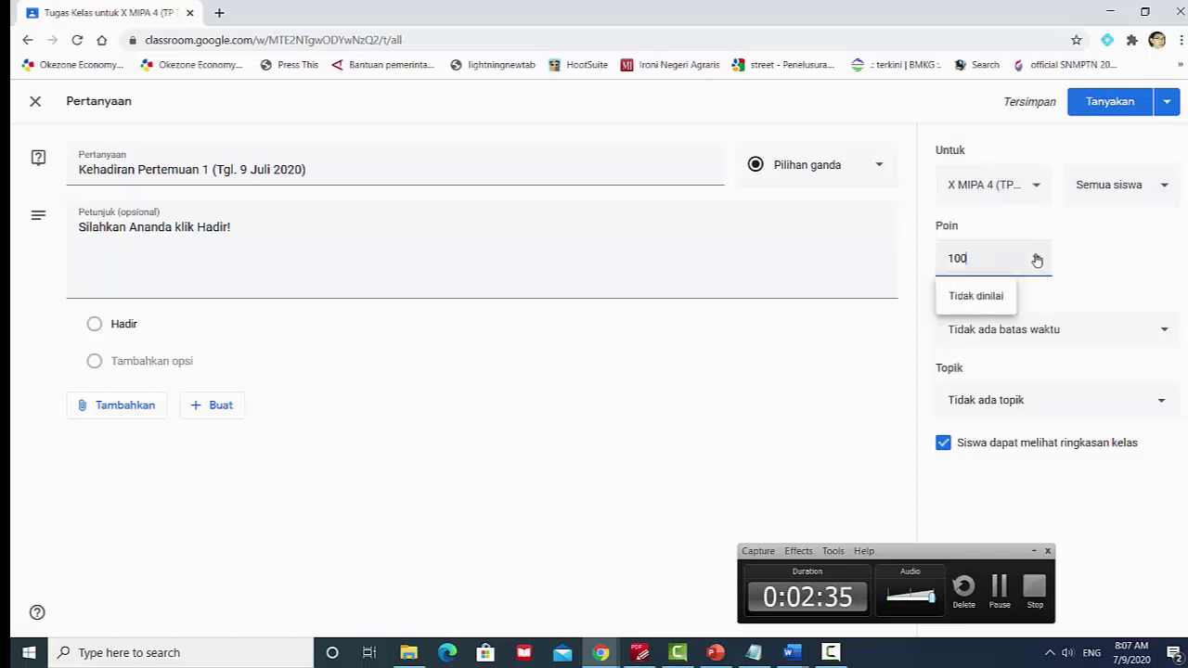
pyautogui.click(986, 296)
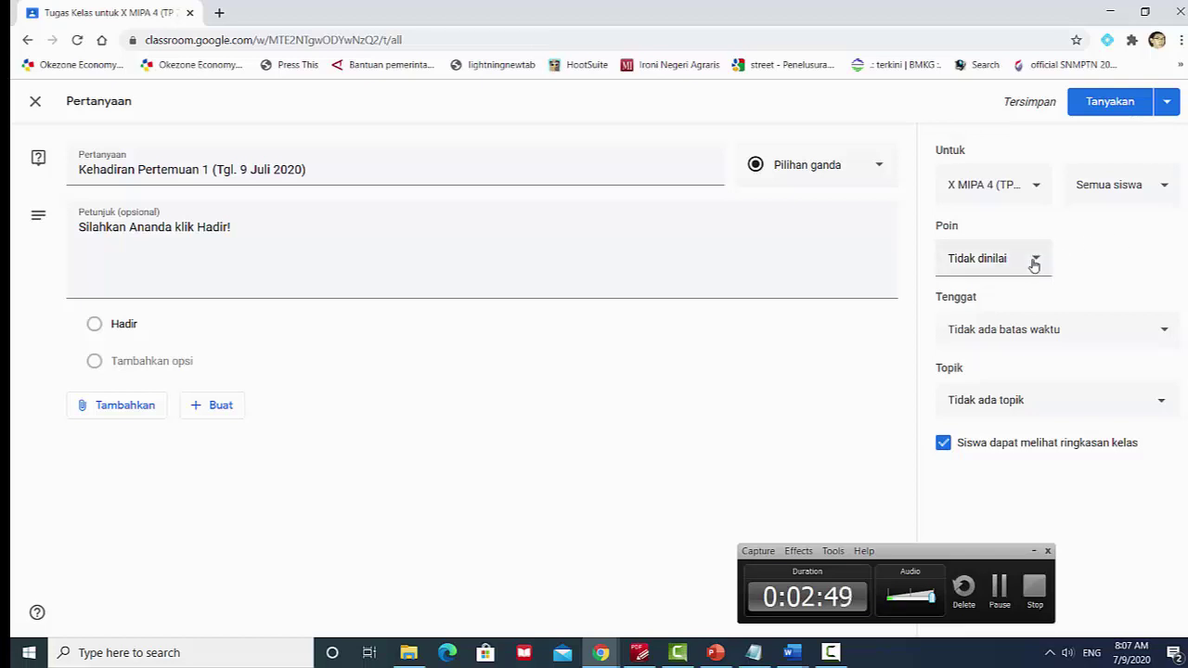
# Set the question's deadline to 9 Jul 2020 at 10.00
pyautogui.click(1017, 340)
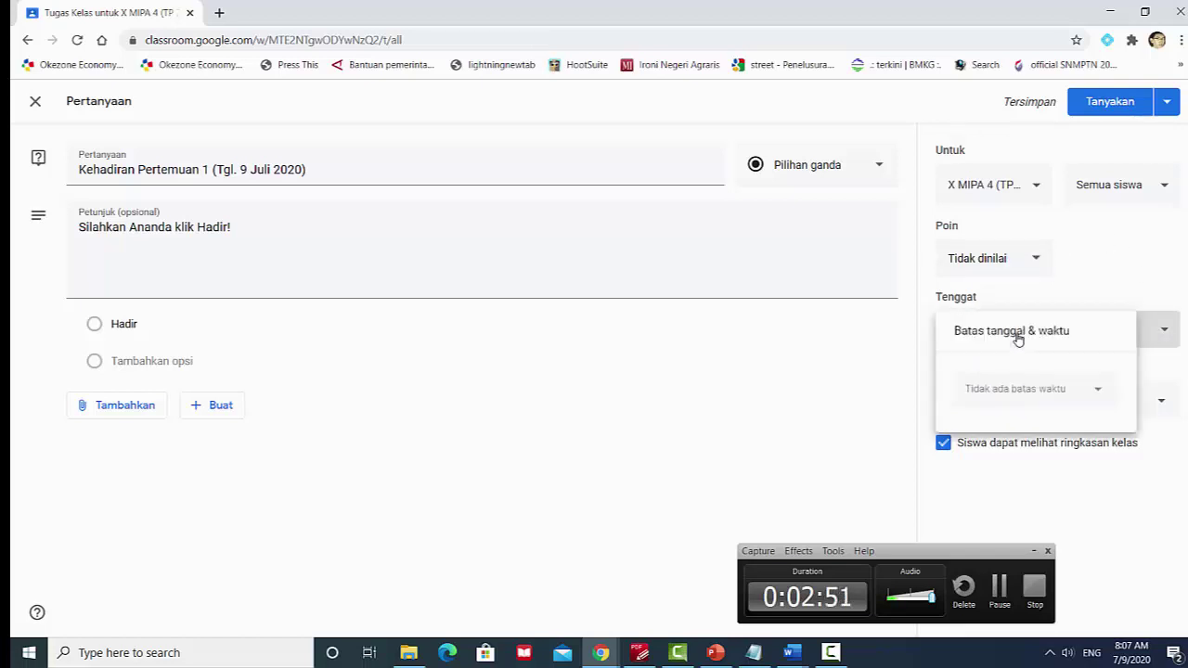
pyautogui.click(1076, 390)
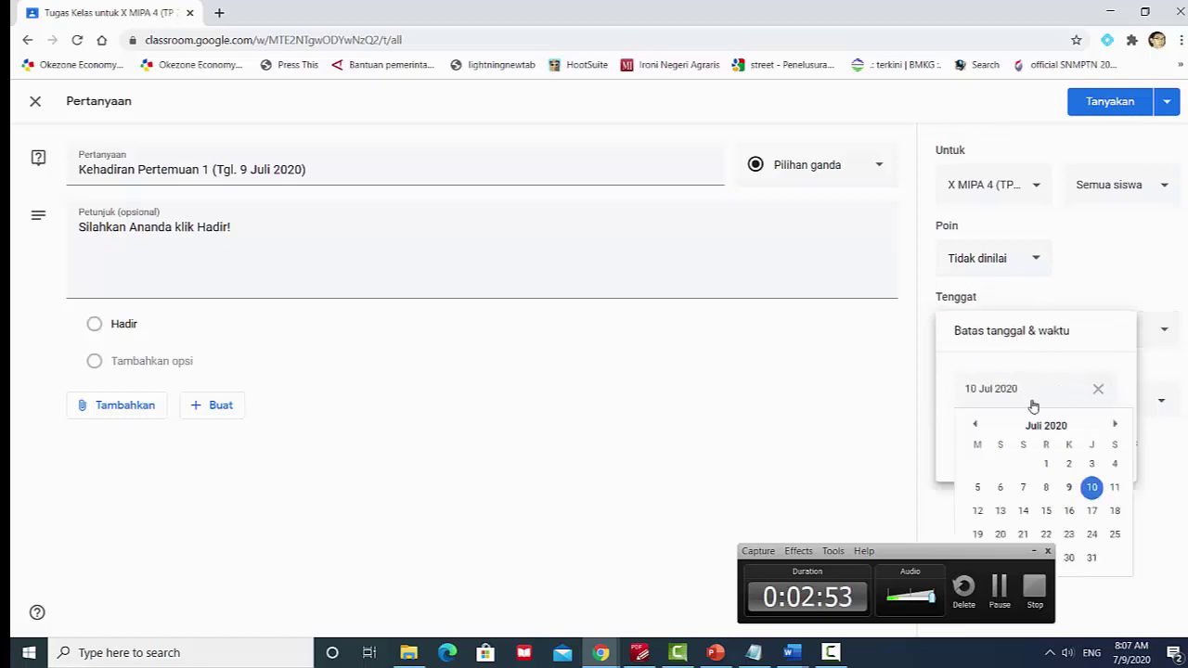
pyautogui.click(1070, 492)
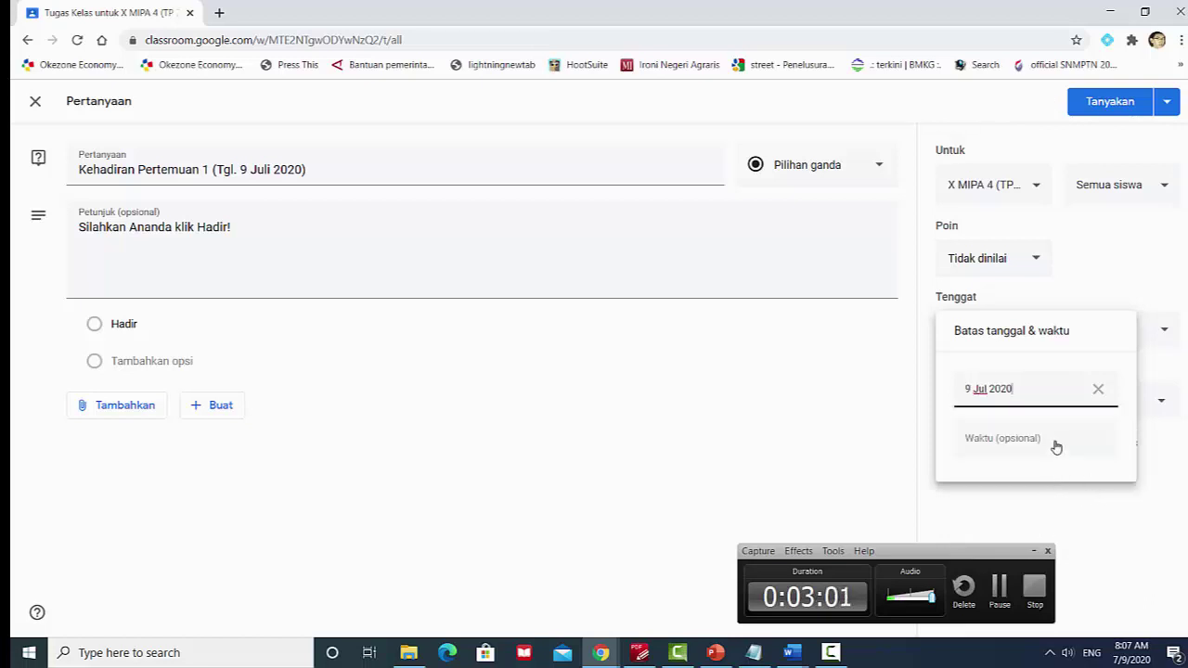
pyautogui.click(1016, 444)
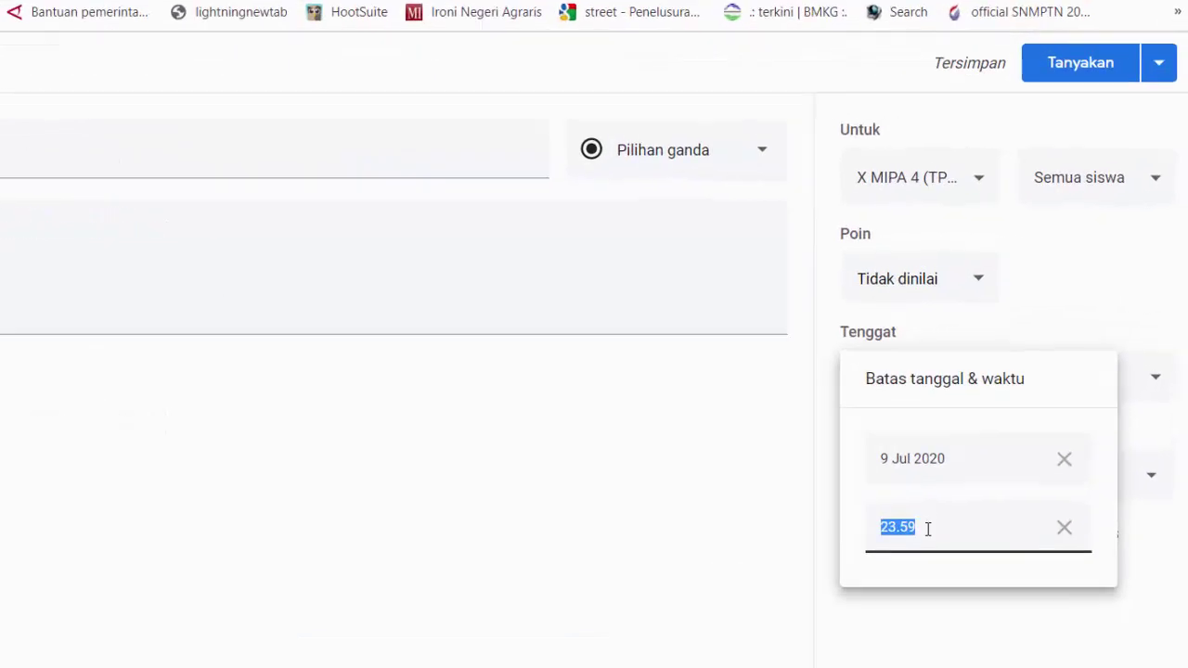
pyautogui.click(922, 538)
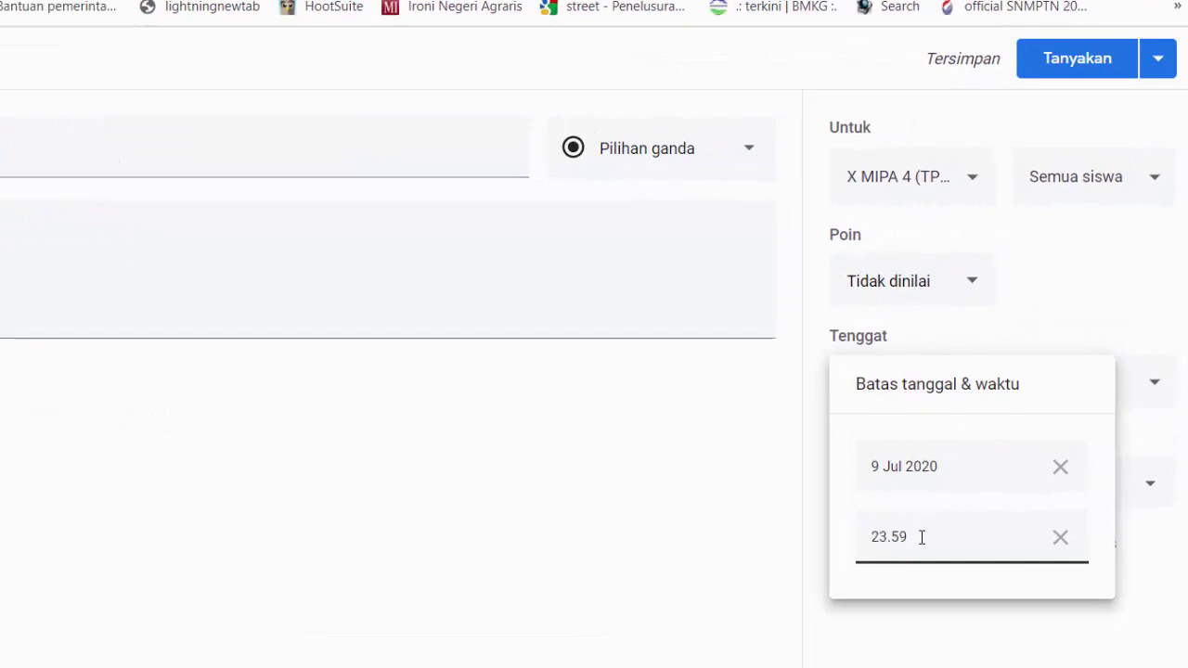
pyautogui.moveTo(918, 538); pyautogui.dragTo(859, 545)
pyautogui.write('10')
pyautogui.click(1153, 575)
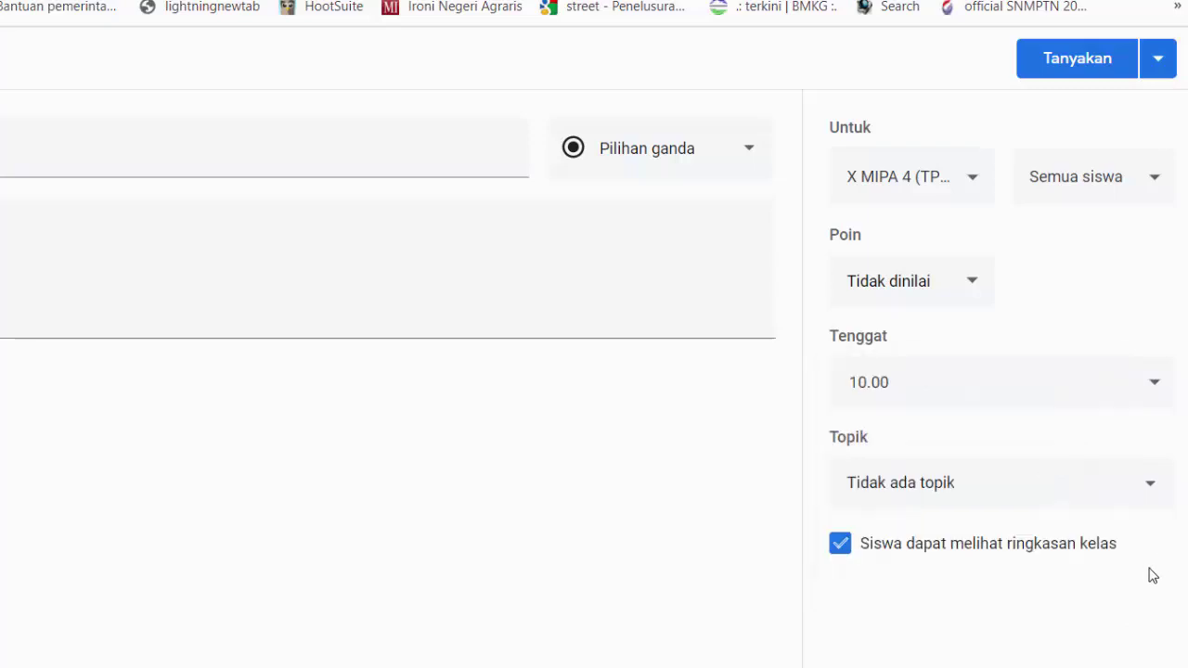
# Assign the question to the existing topic beginning "KD 3.1 Persamaan dan Pertidaksamaan" and keep the class summary visible to students
pyautogui.click(947, 485)
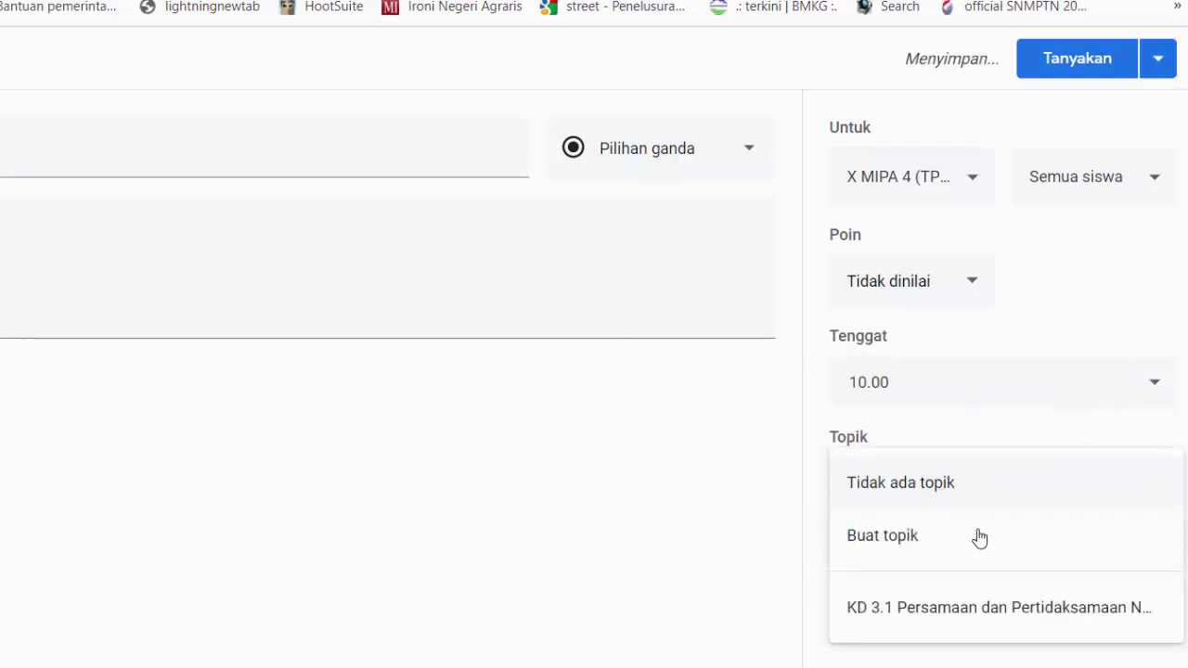
pyautogui.click(979, 613)
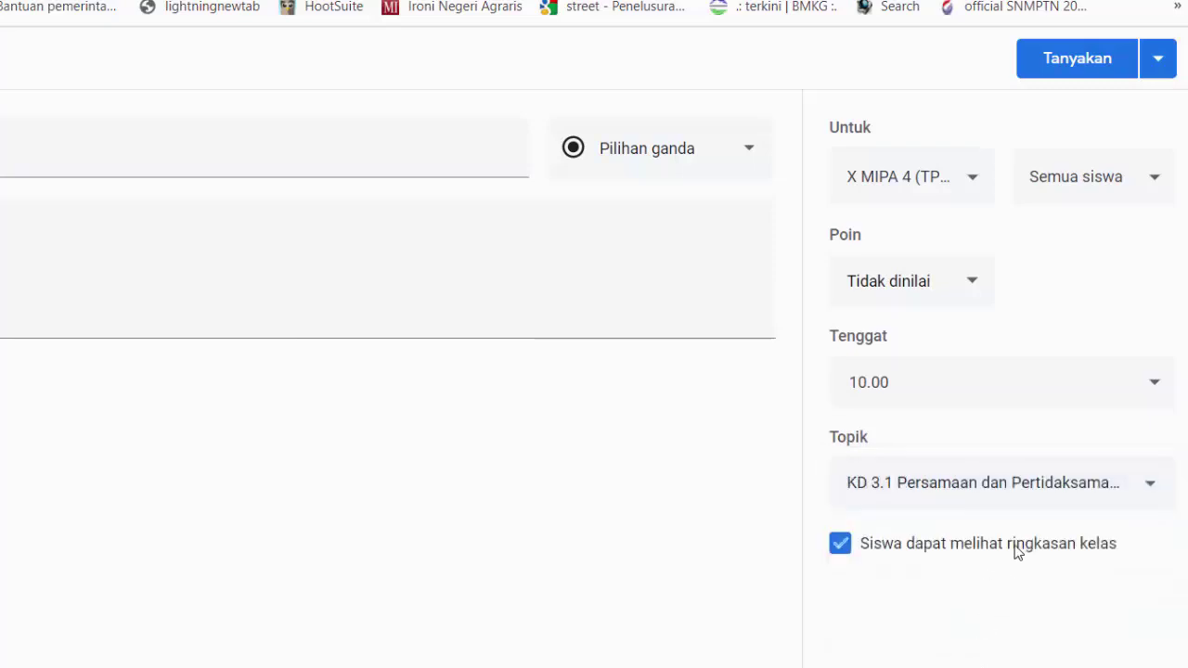
pyautogui.moveTo(1059, 544); pyautogui.dragTo(1068, 544)
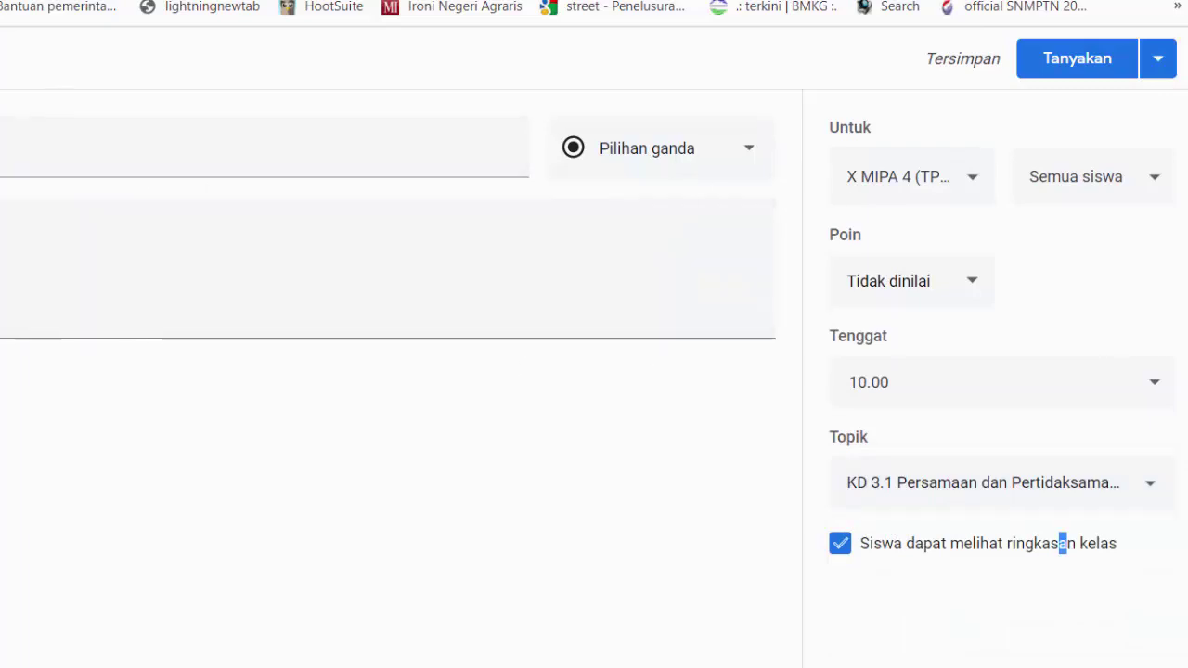
# Schedule the question for 9 Jul 2020 at 09.00 instead of asking it immediately
pyautogui.click(1157, 65)
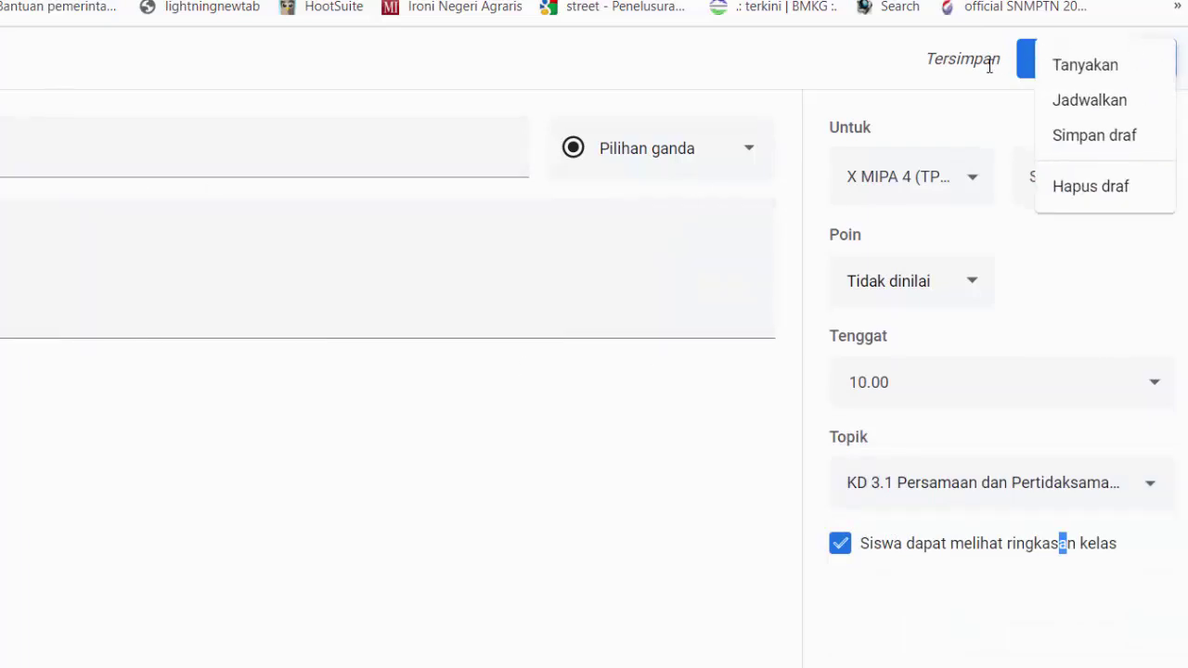
pyautogui.click(1102, 114)
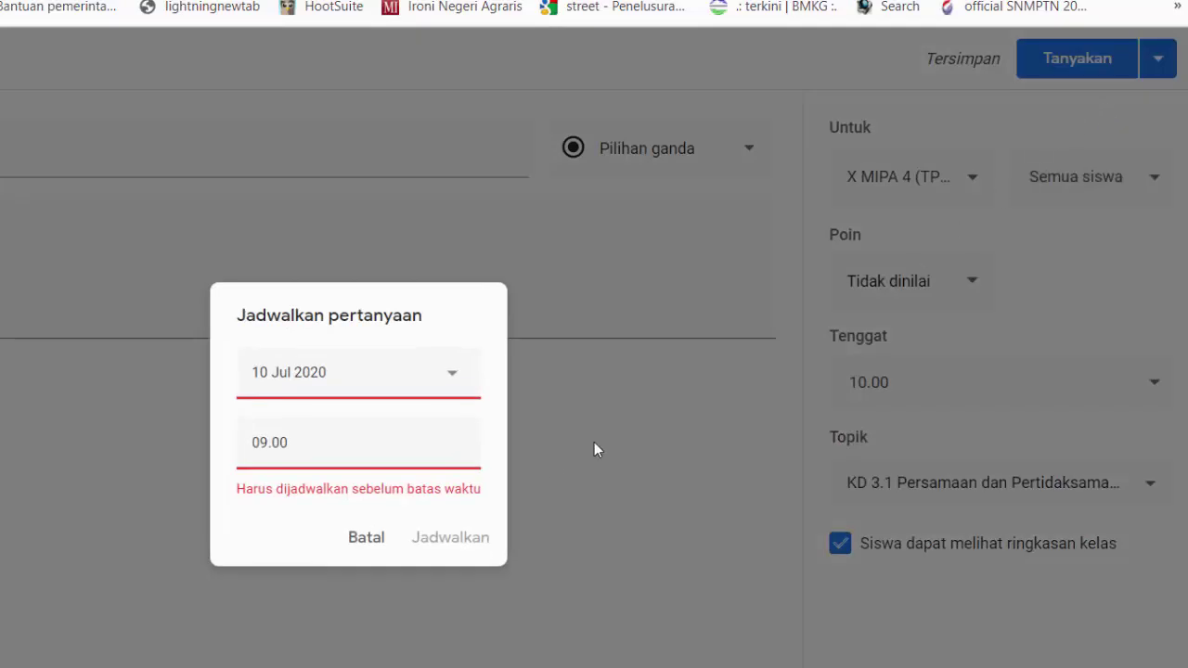
pyautogui.click(456, 375)
pyautogui.click(400, 513)
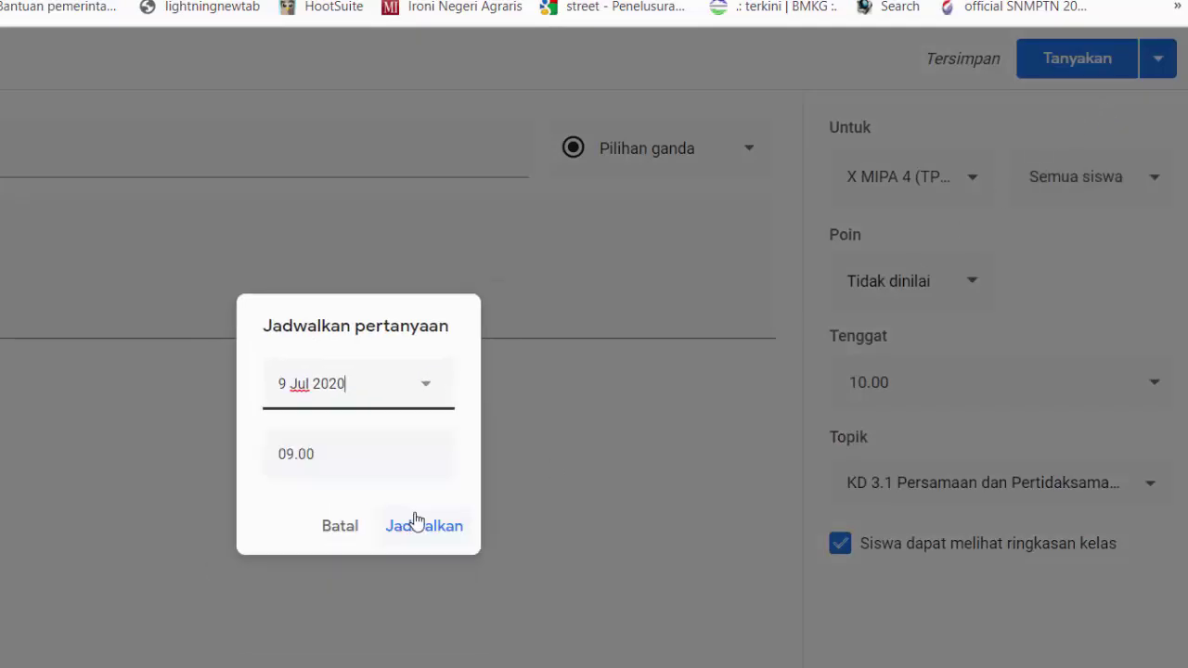
pyautogui.click(327, 453)
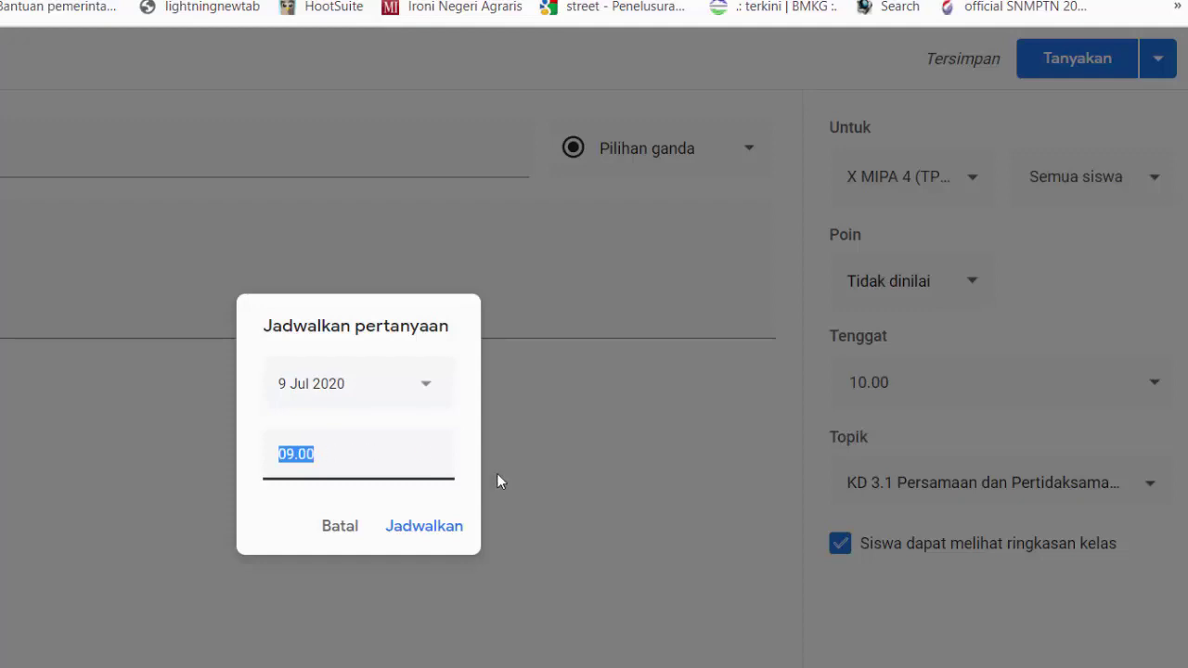
pyautogui.click(466, 433)
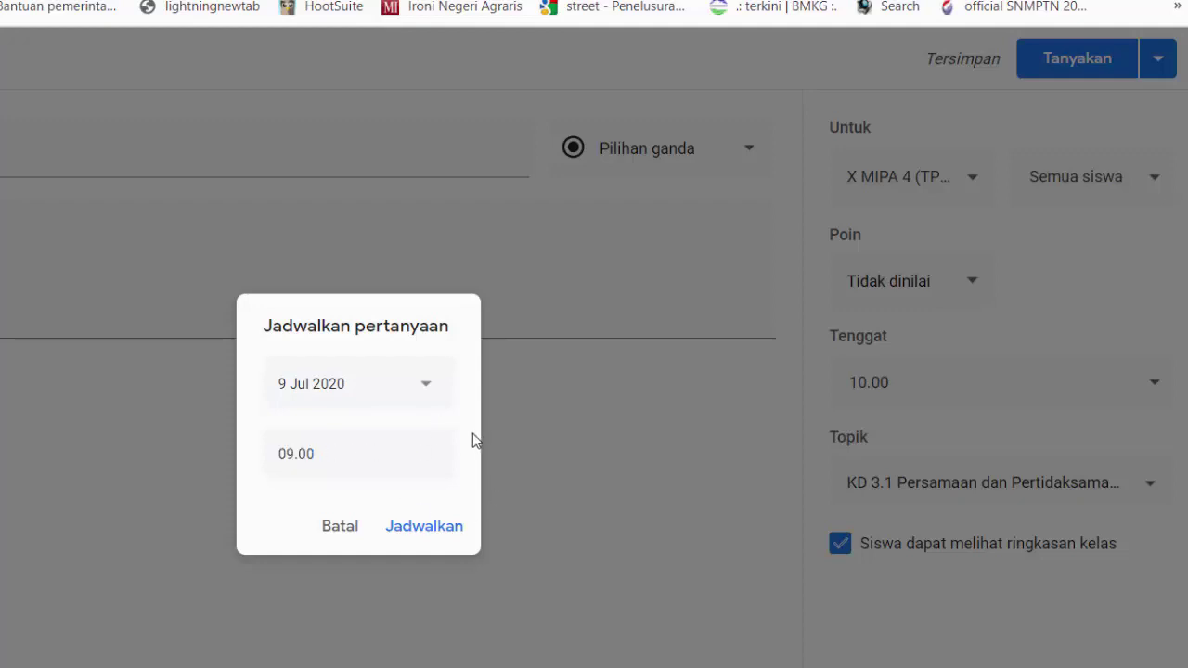
pyautogui.click(431, 529)
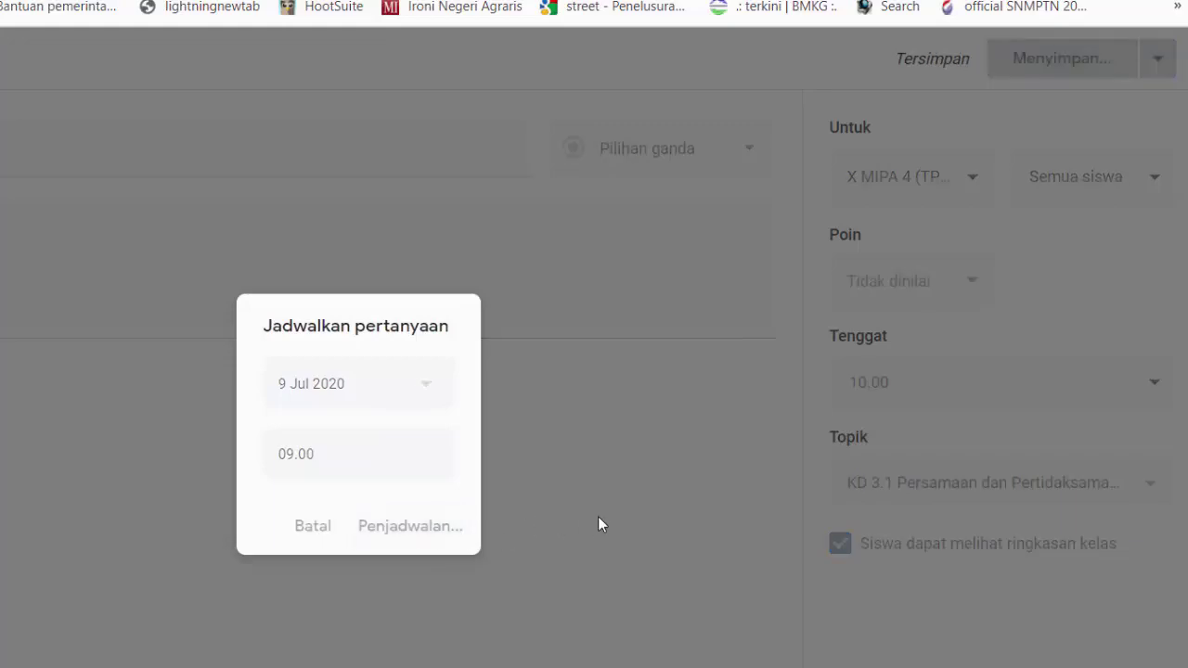